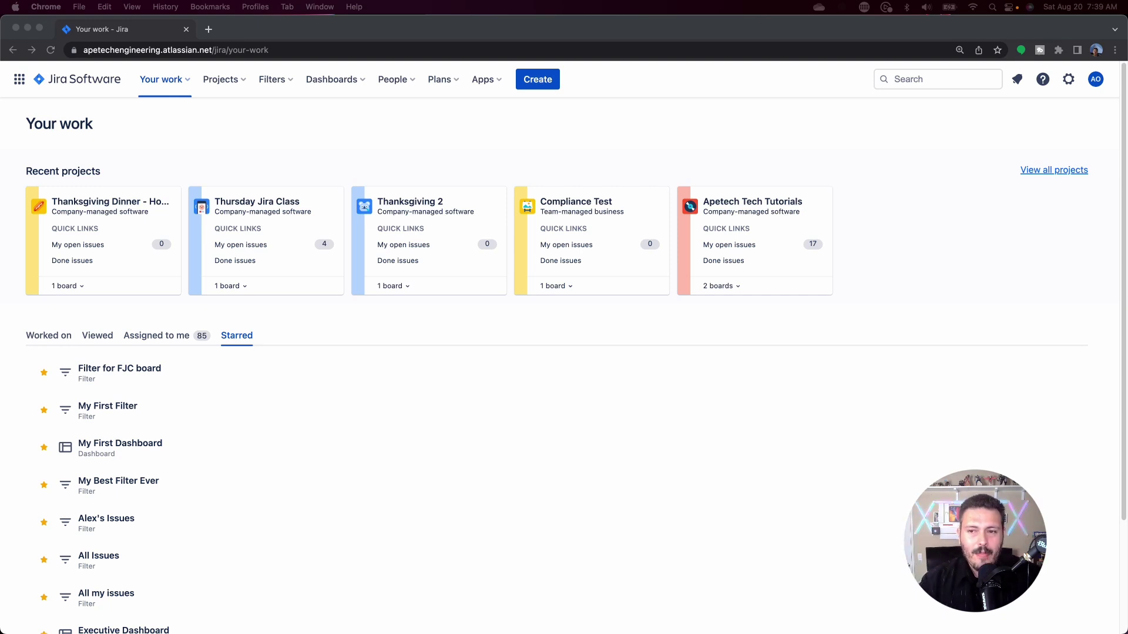
# Create a new screen named "A demo screen" in the Jira issue settings.
pyautogui.click(1069, 81)
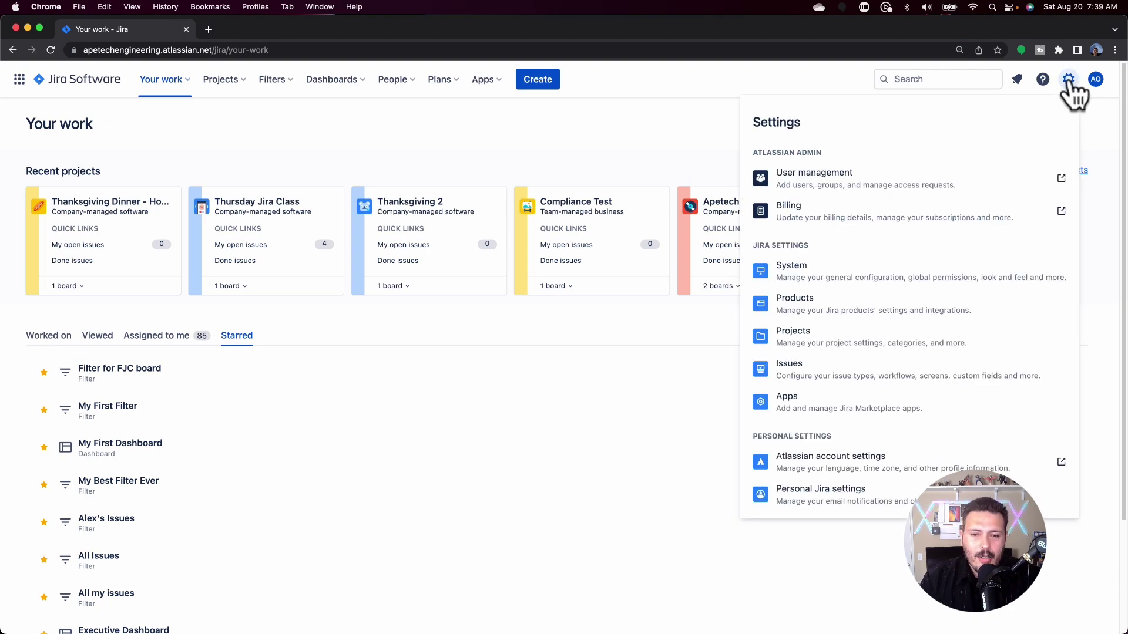
pyautogui.click(797, 374)
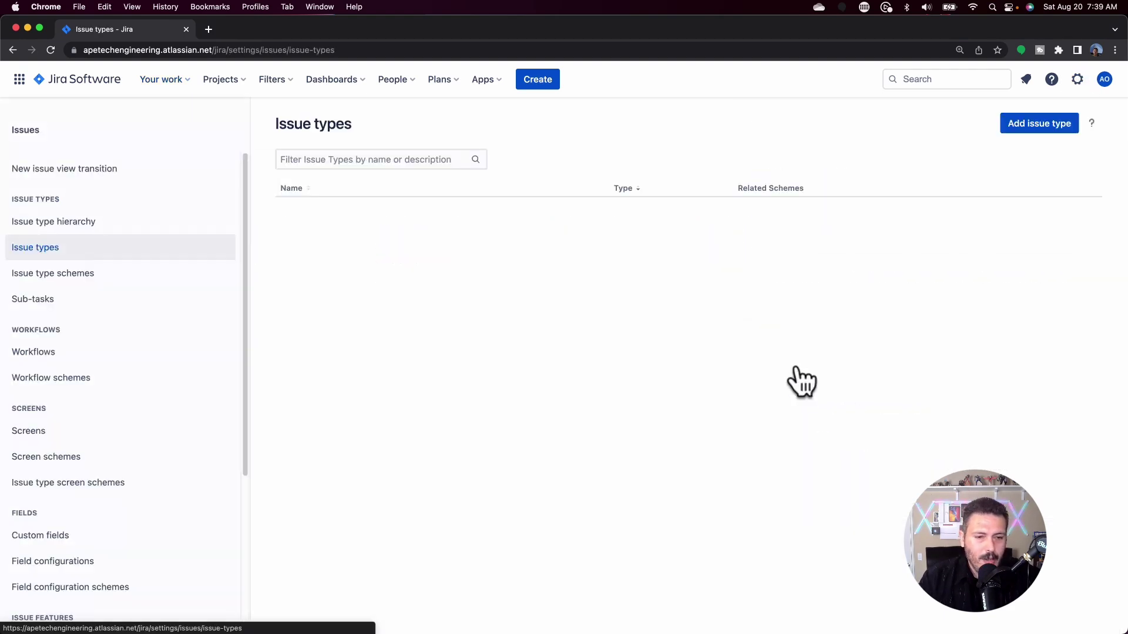
pyautogui.click(61, 453)
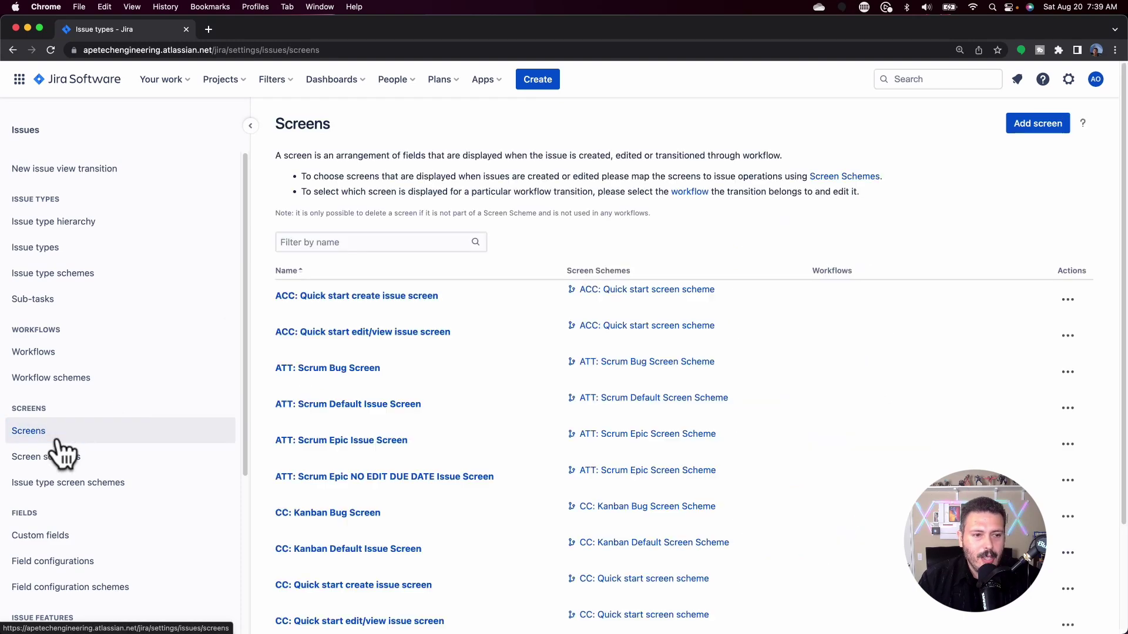
pyautogui.click(1035, 130)
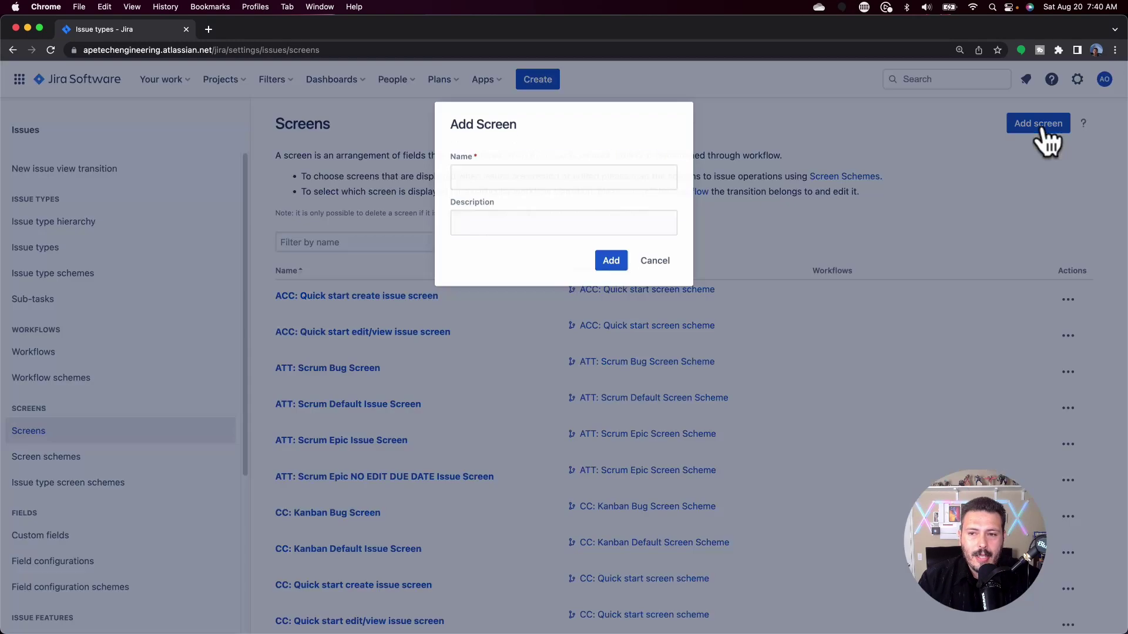
pyautogui.click(599, 174)
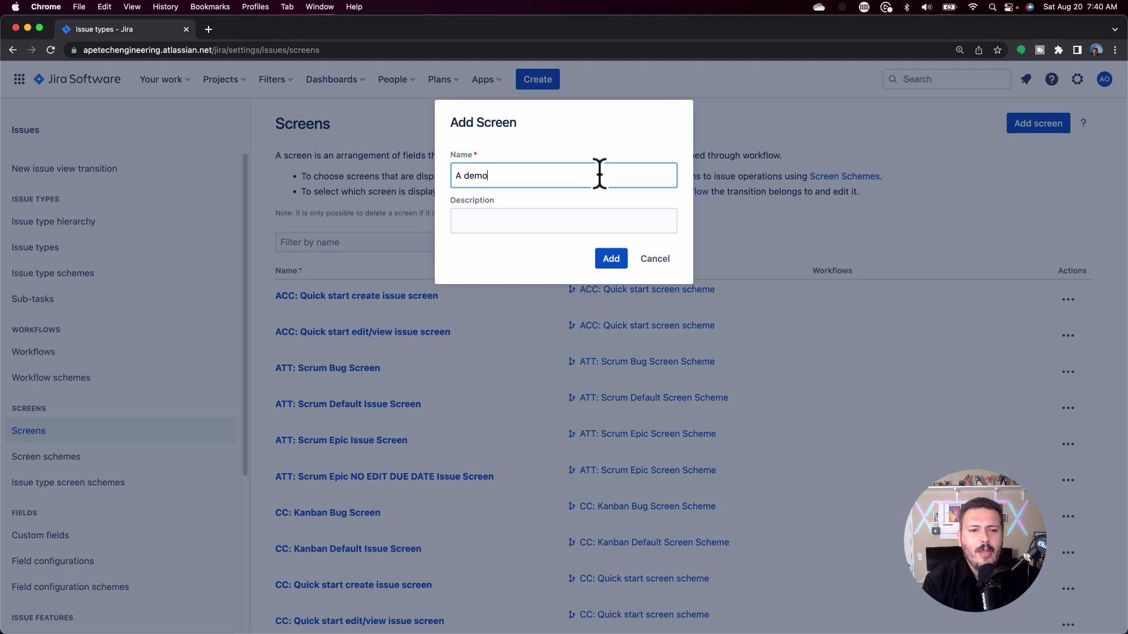
pyautogui.click(608, 258)
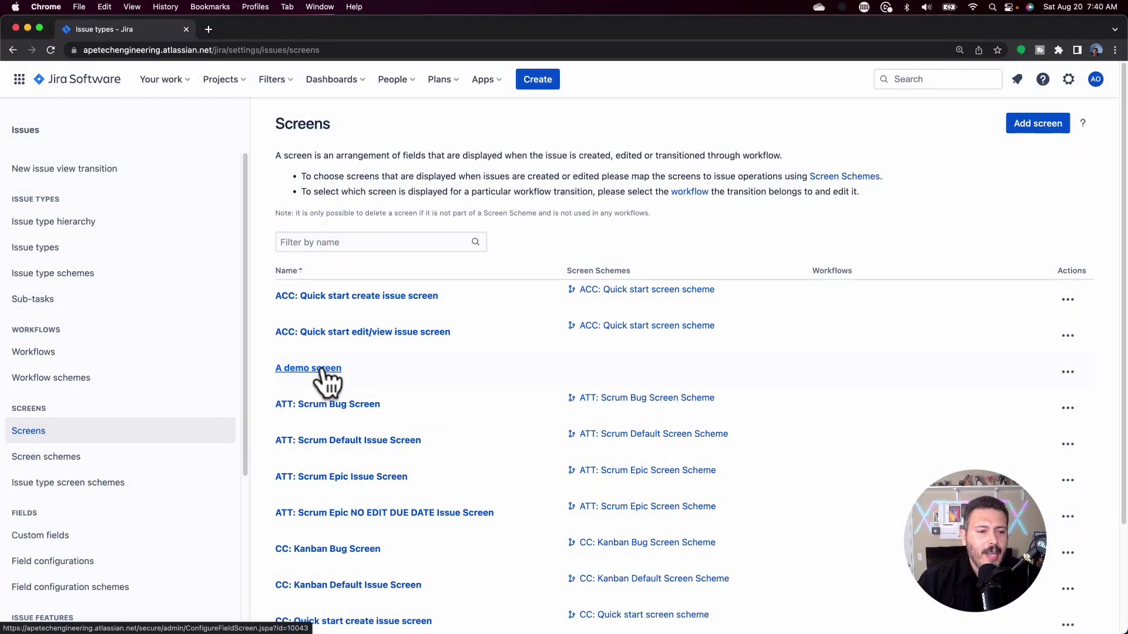
# Configure "A demo screen" by adding the Summary, Assignee and Reporter fields to its field tab.
pyautogui.click(322, 370)
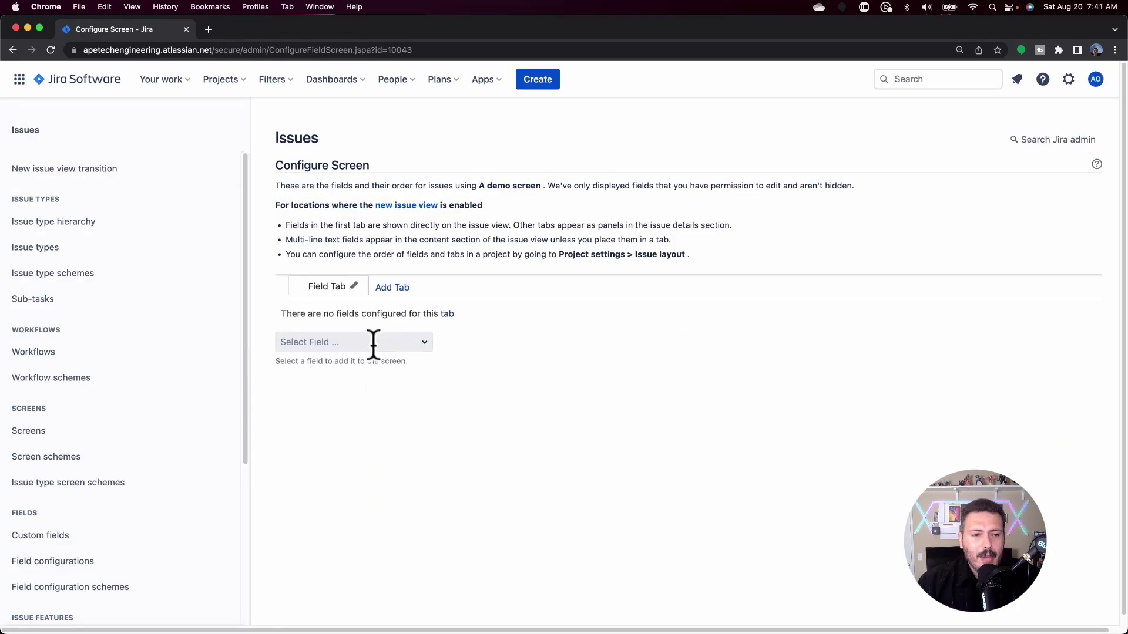
pyautogui.click(374, 343)
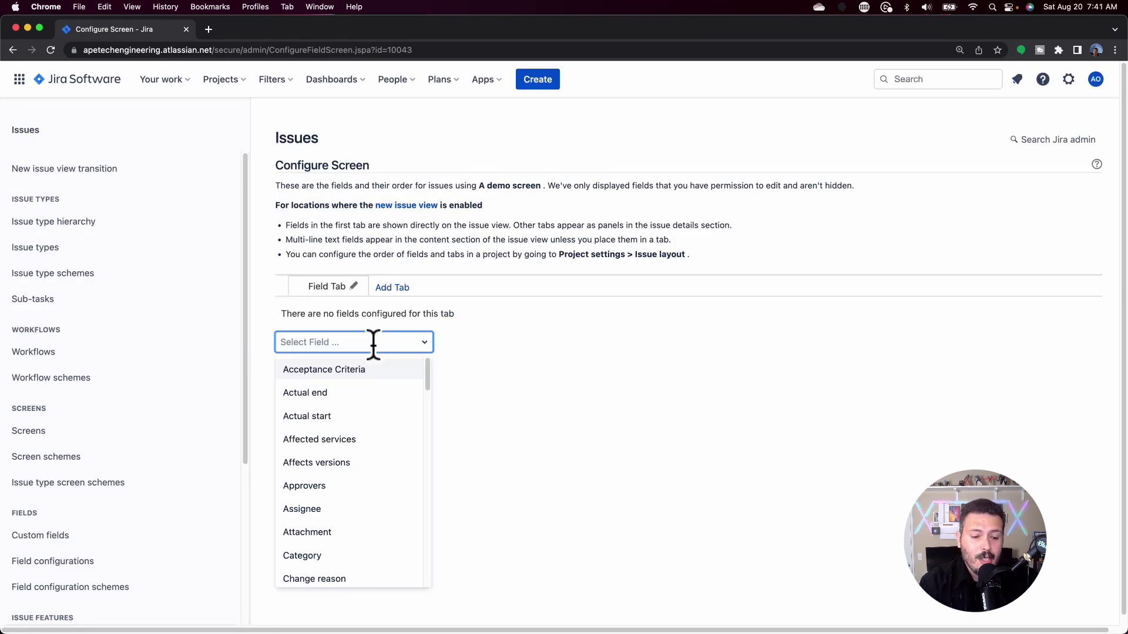
pyautogui.write('summ')
pyautogui.click(367, 369)
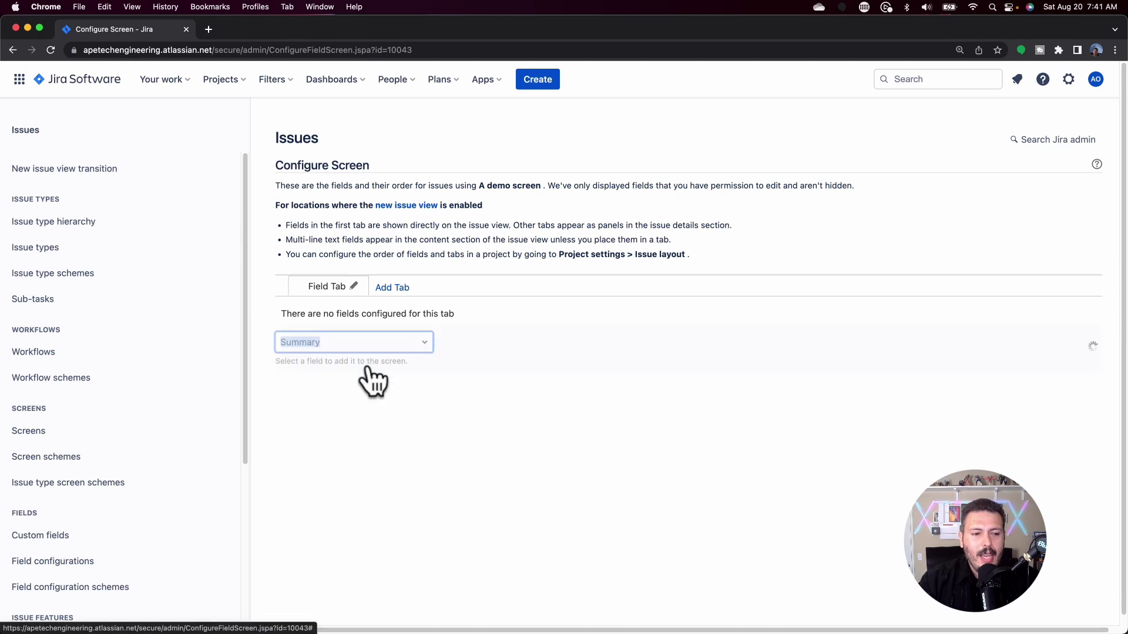
pyautogui.write('ass')
pyautogui.click(369, 379)
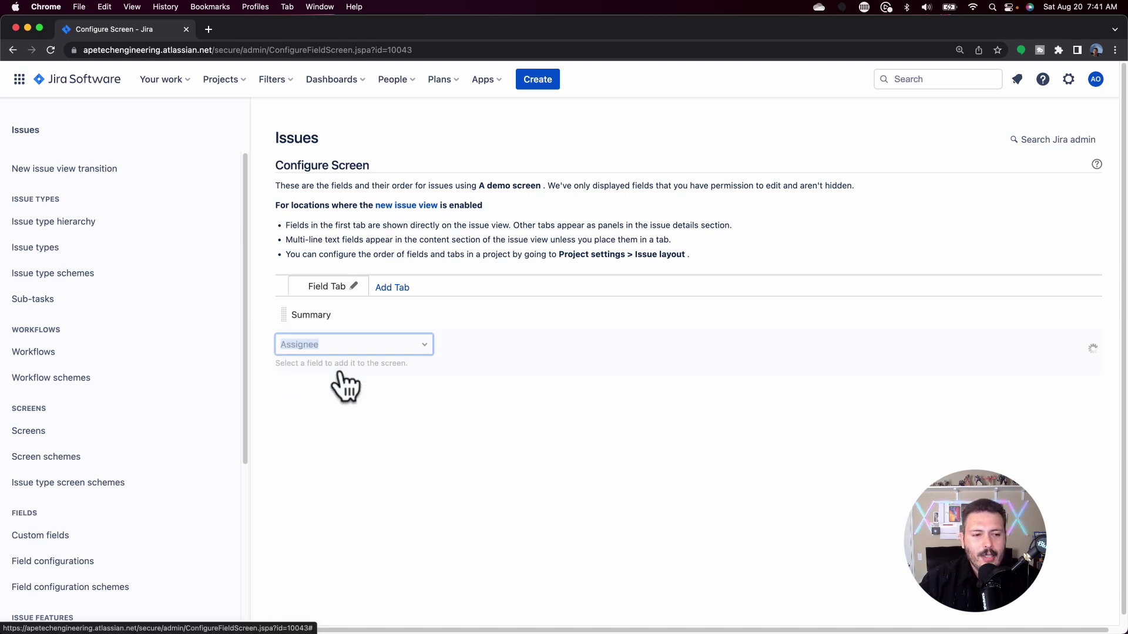
pyautogui.write('rep')
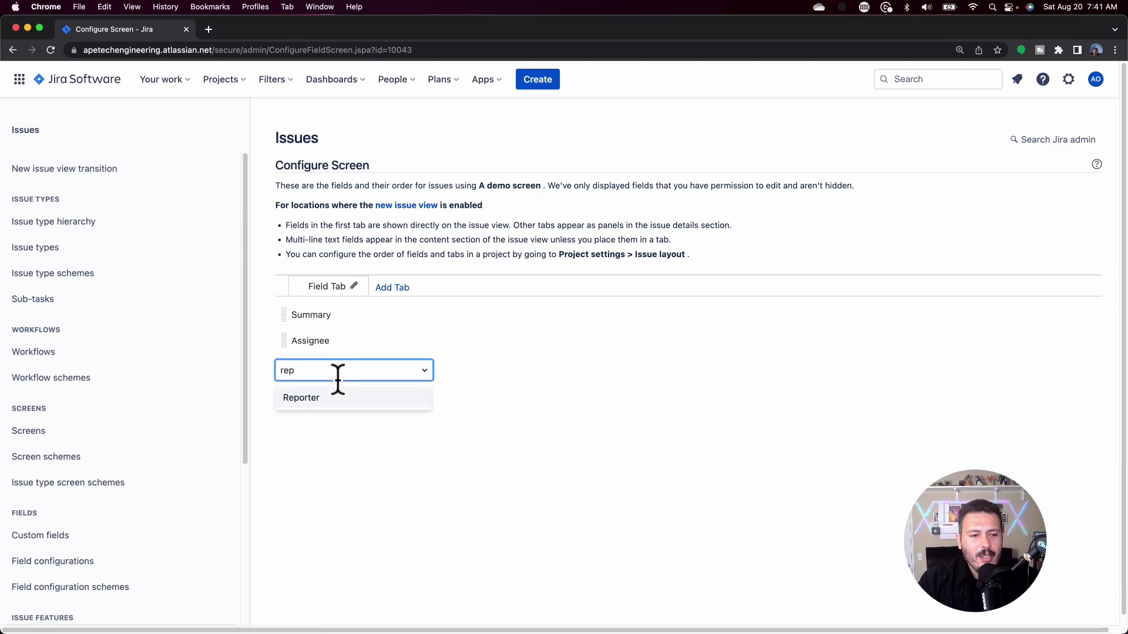
pyautogui.click(335, 398)
# Add the Description, Due date and Story Points fields to the demo screen.
pyautogui.write('desei')
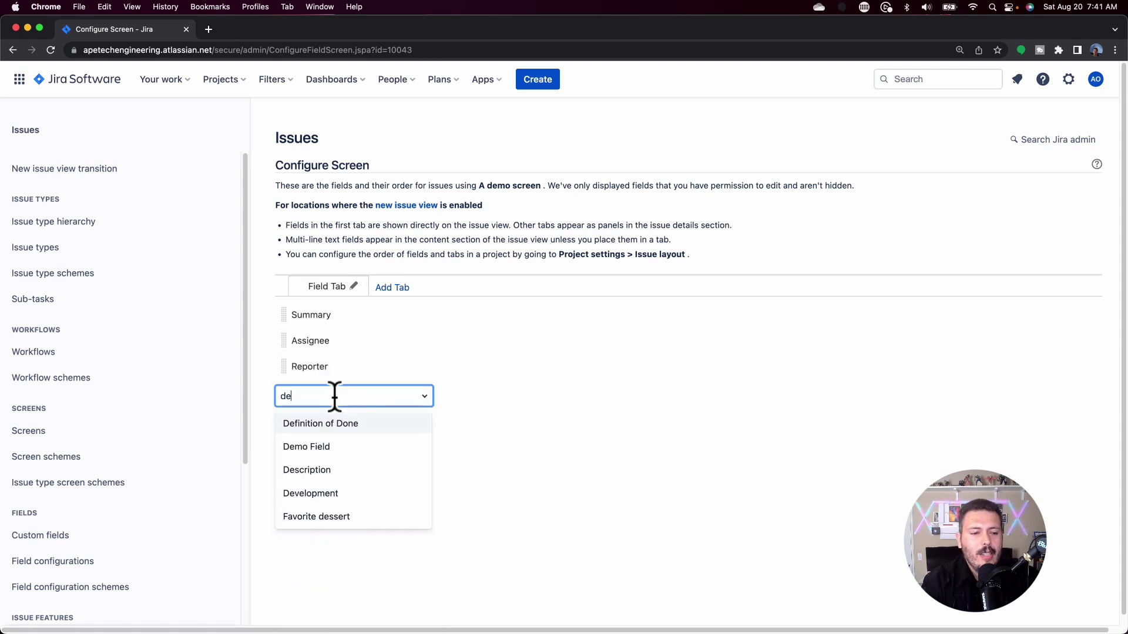
pyautogui.press('BackSpace')
pyautogui.press('BackSpace')
pyautogui.write('c')
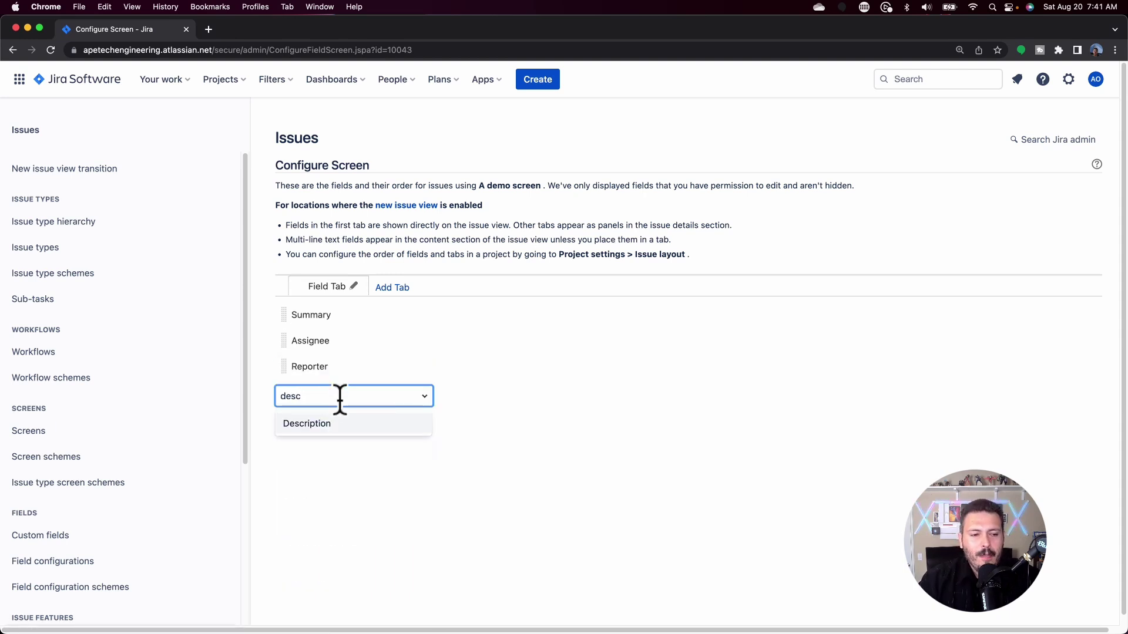
pyautogui.click(340, 431)
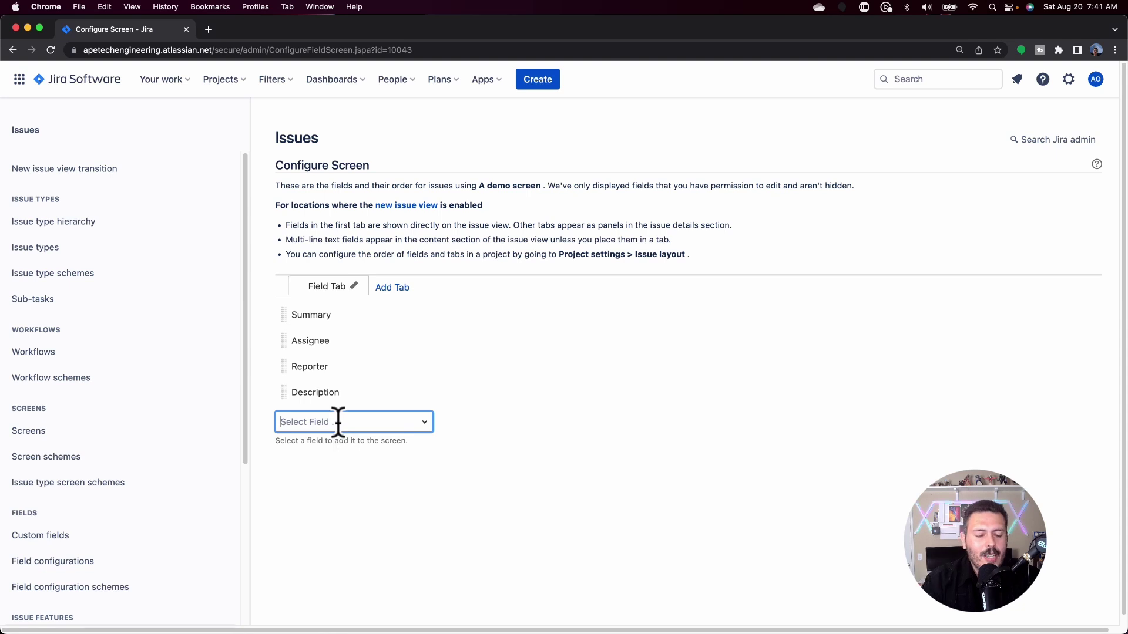
pyautogui.write('due')
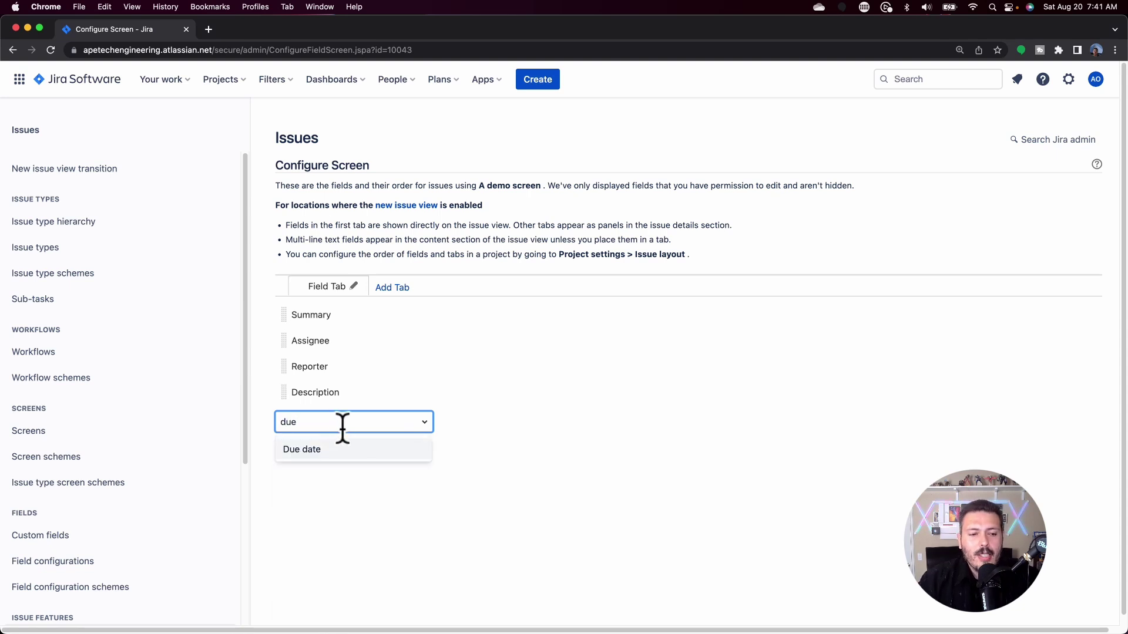
pyautogui.click(338, 449)
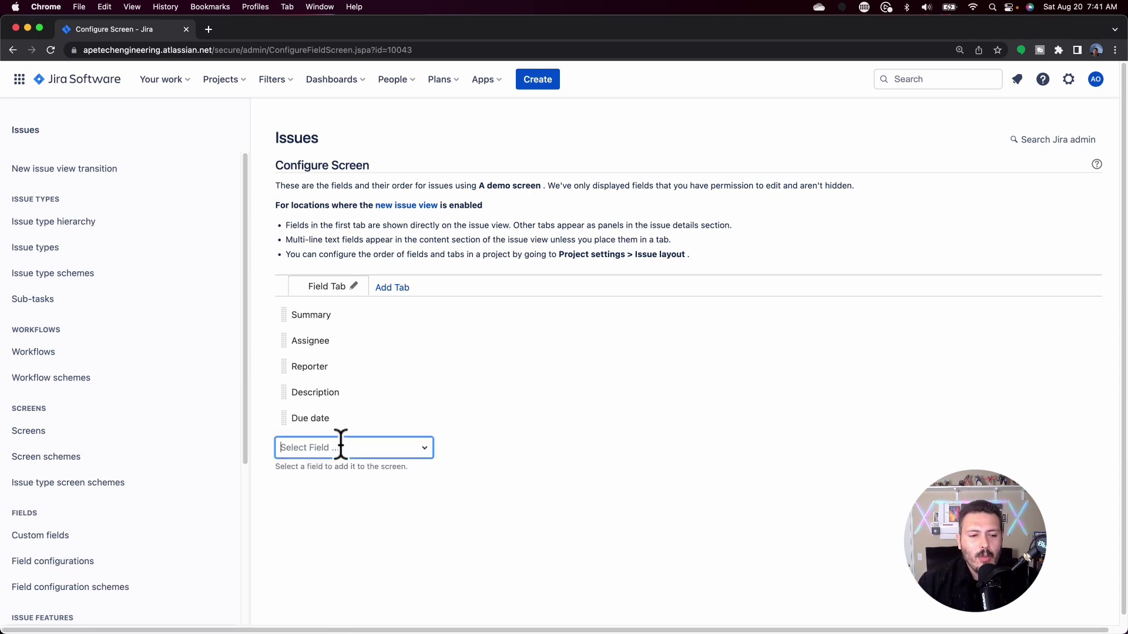
pyautogui.write('story')
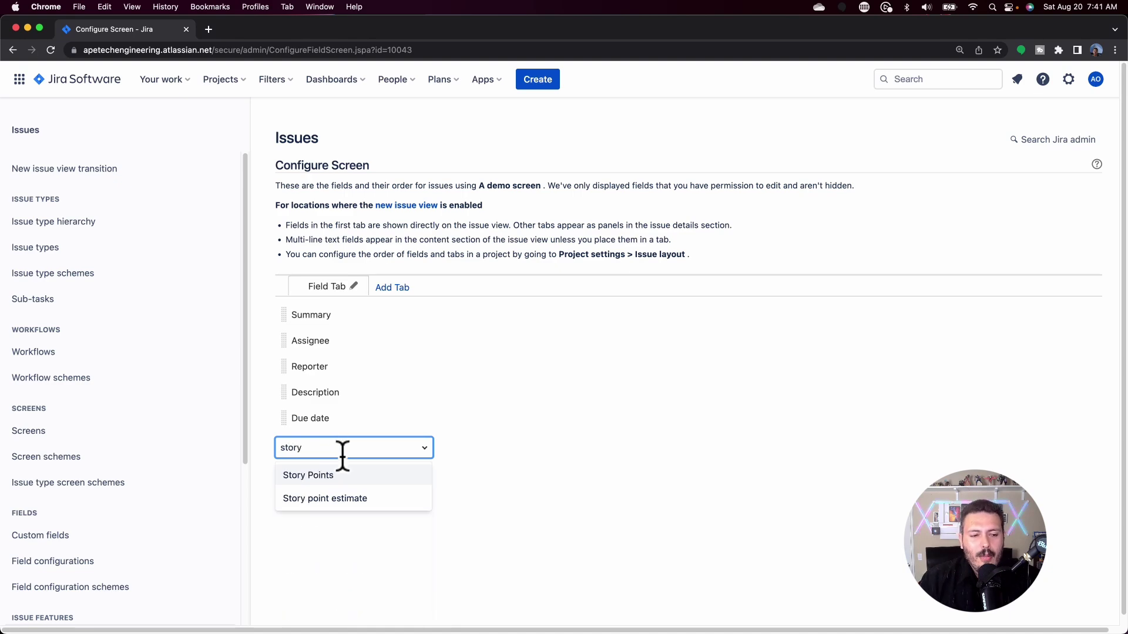
pyautogui.click(344, 476)
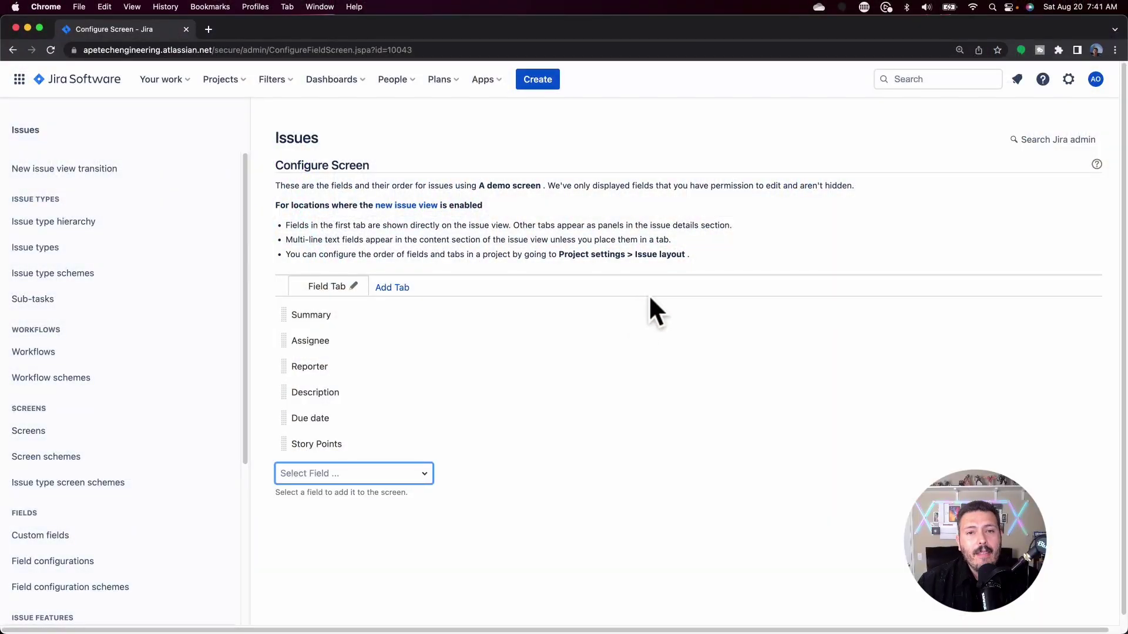
# Create a screen scheme named "A demo Screen Scheme" with "A demo screen" as its default screen.
pyautogui.click(59, 457)
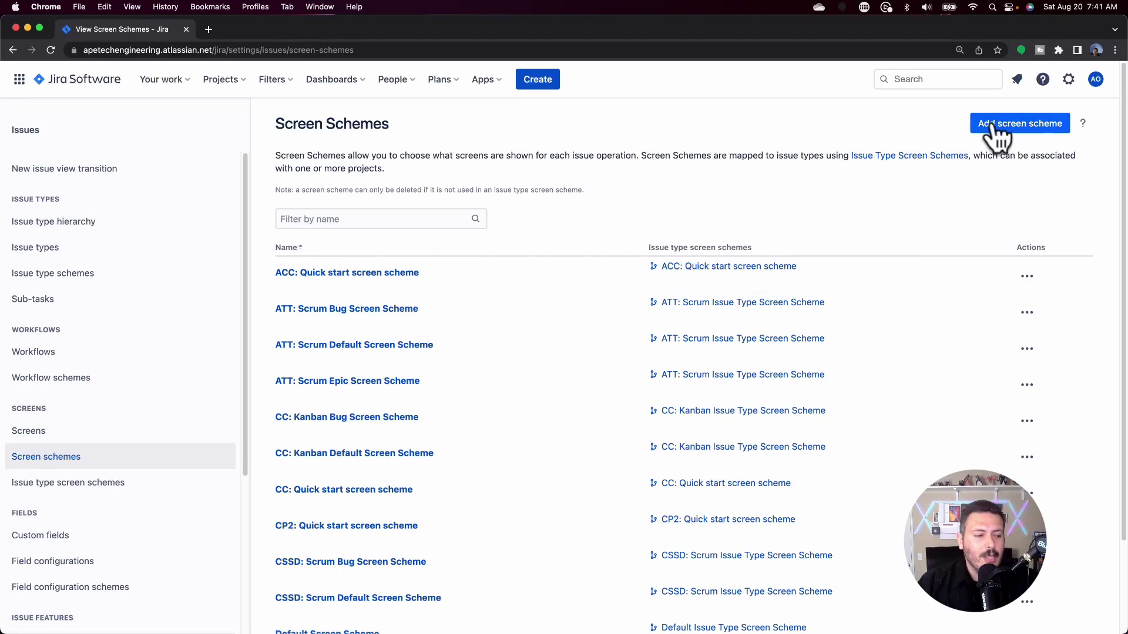
pyautogui.click(1005, 124)
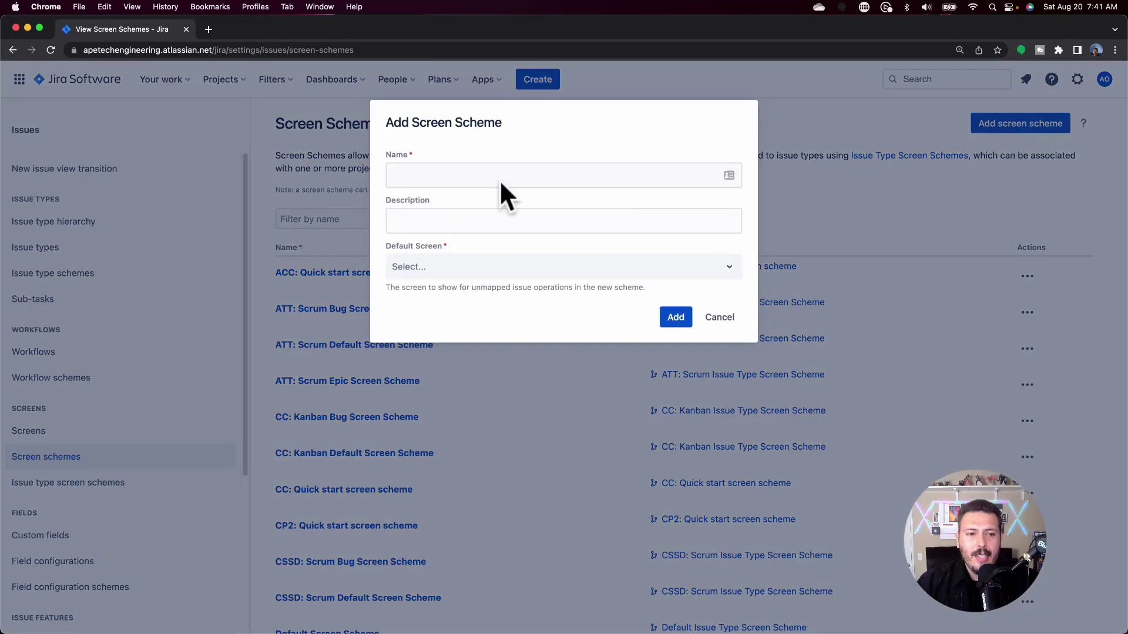
pyautogui.click(403, 176)
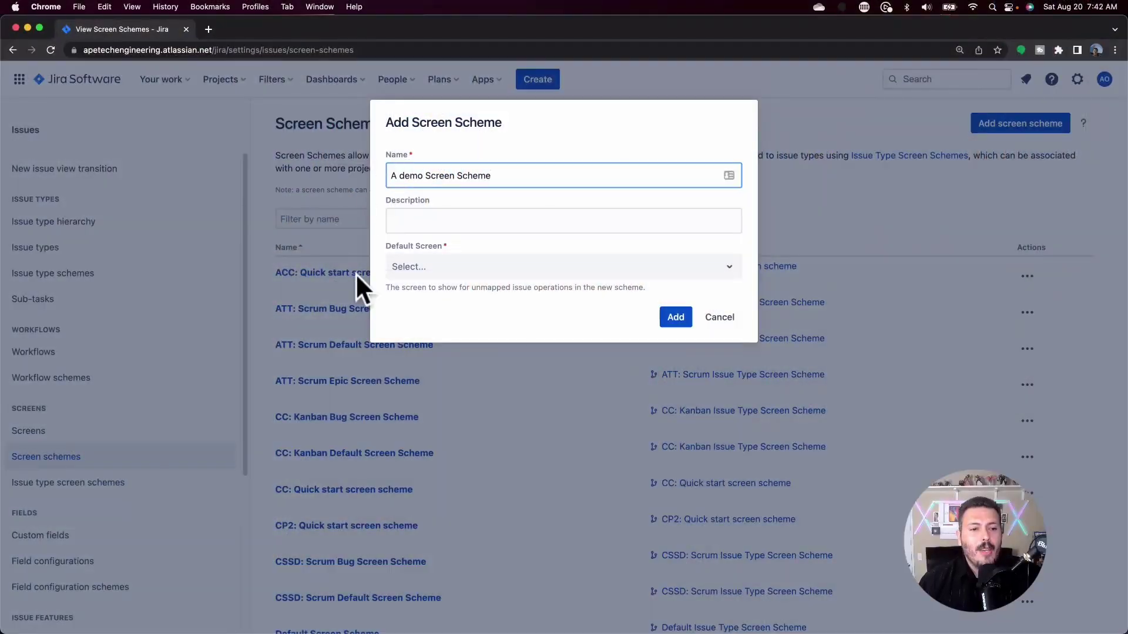
pyautogui.click(401, 269)
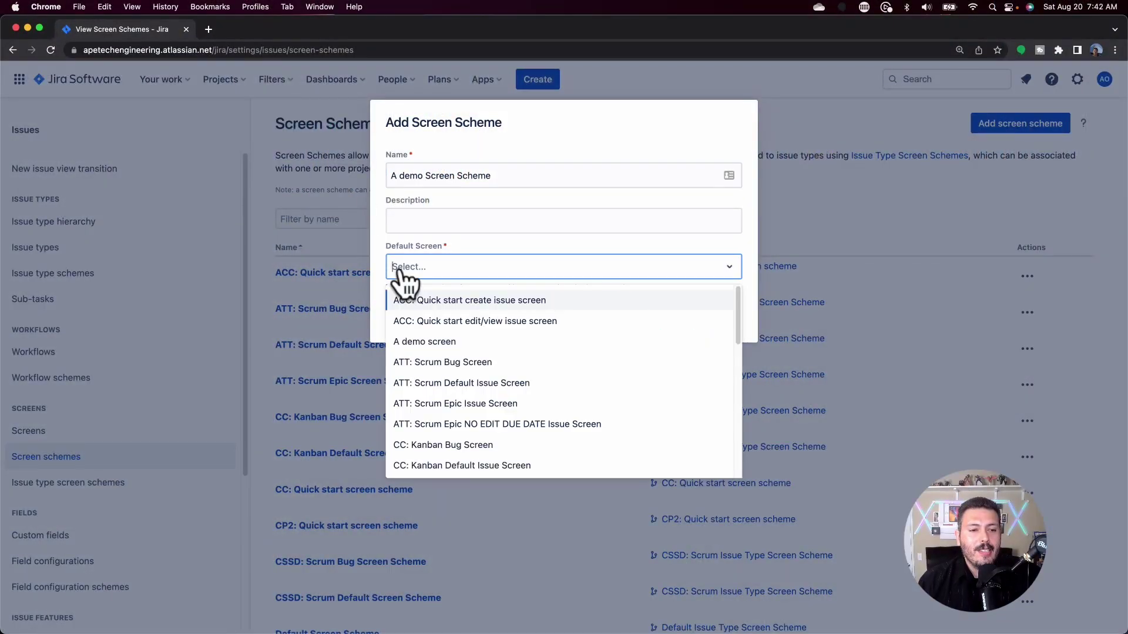
pyautogui.click(422, 342)
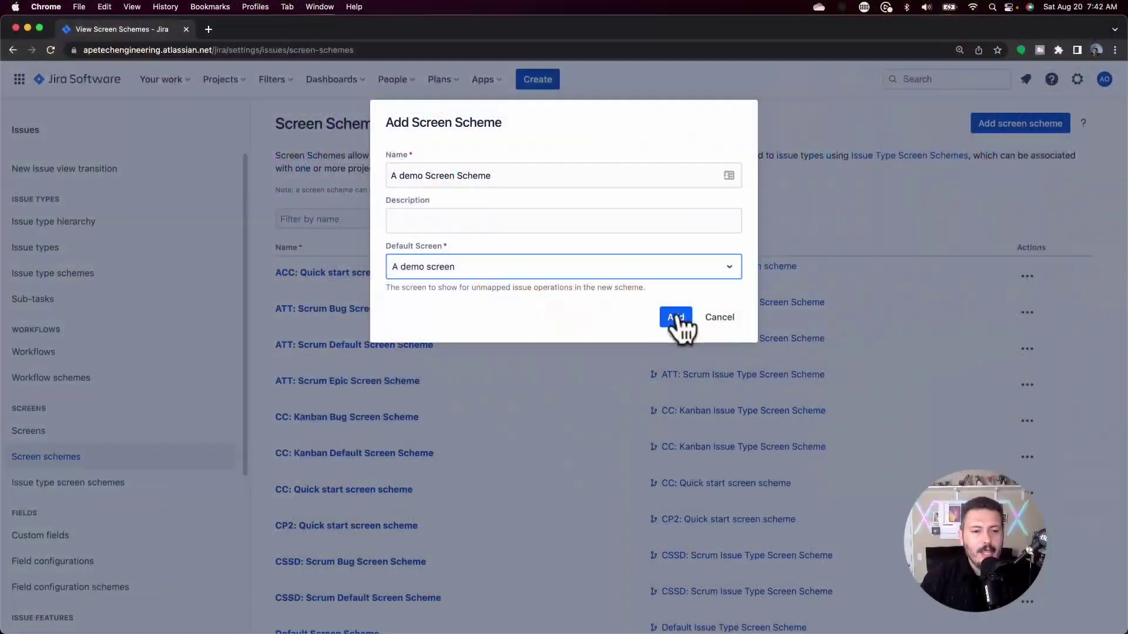
pyautogui.click(675, 319)
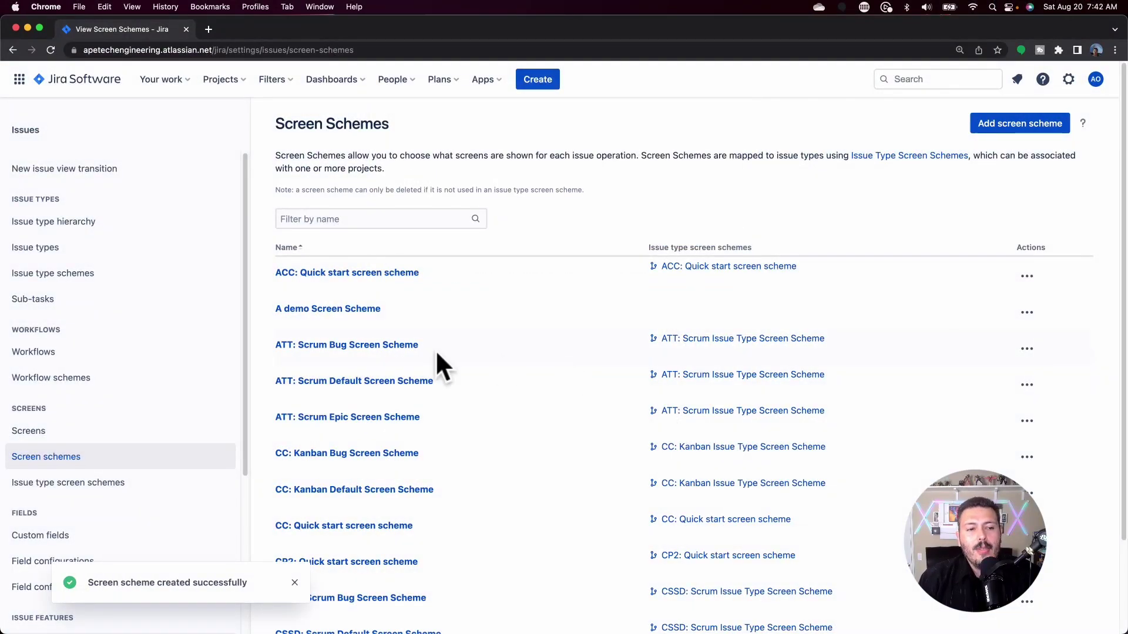
# Examine which issue operations and screens can be associated in "A demo Screen Scheme", then return to the screen schemes list without adding one.
pyautogui.click(335, 309)
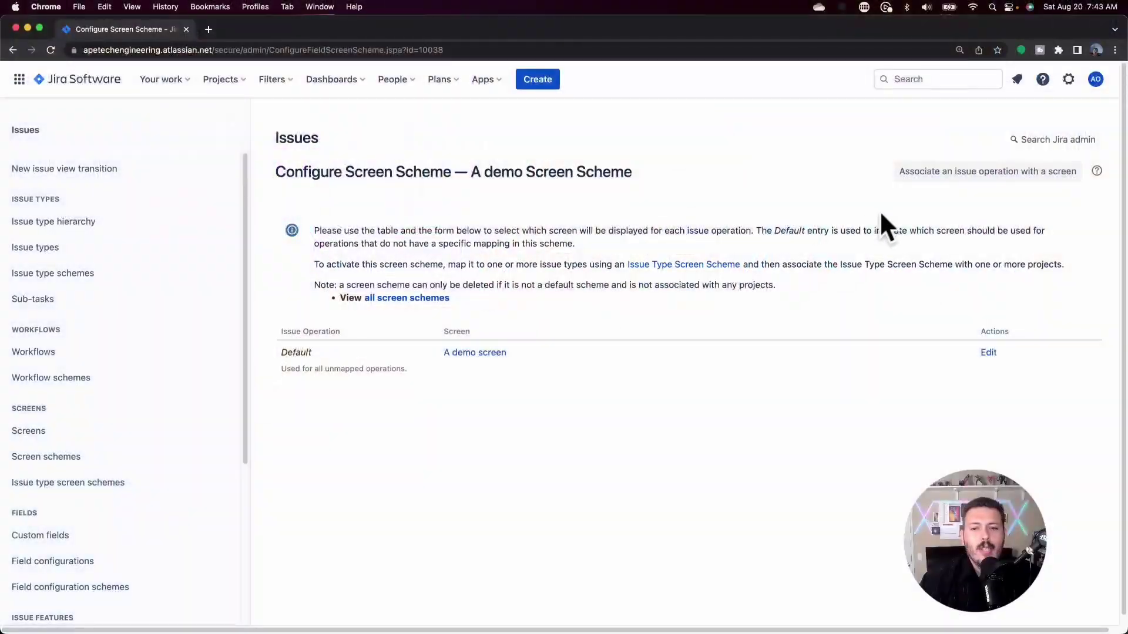
pyautogui.click(958, 172)
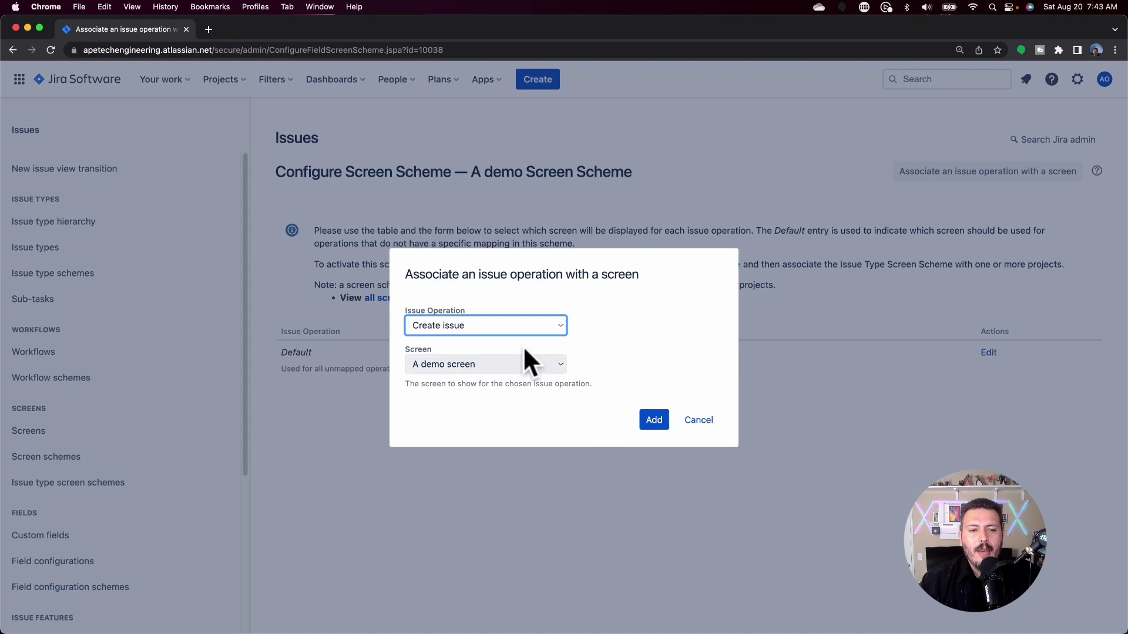
pyautogui.click(521, 326)
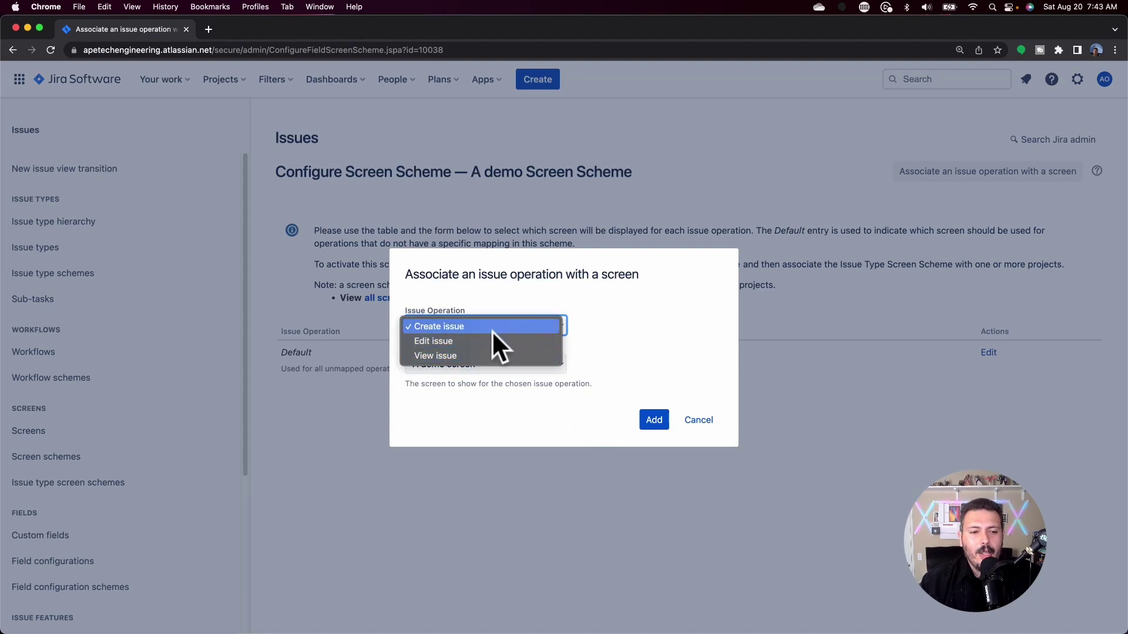
pyautogui.click(591, 333)
pyautogui.click(519, 361)
pyautogui.click(517, 364)
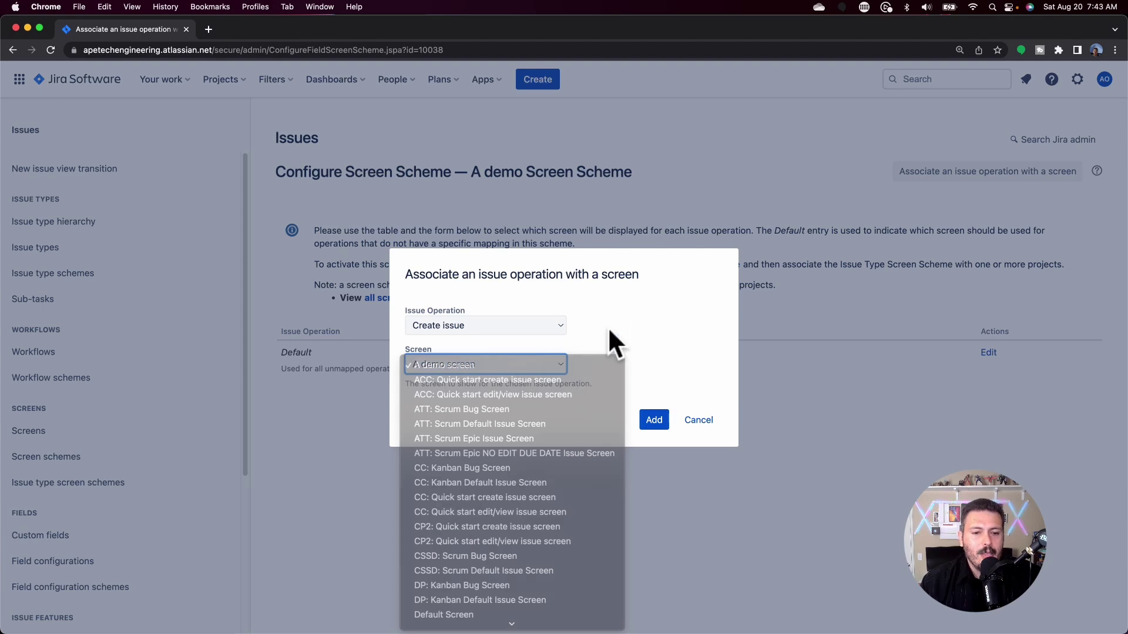
pyautogui.click(702, 420)
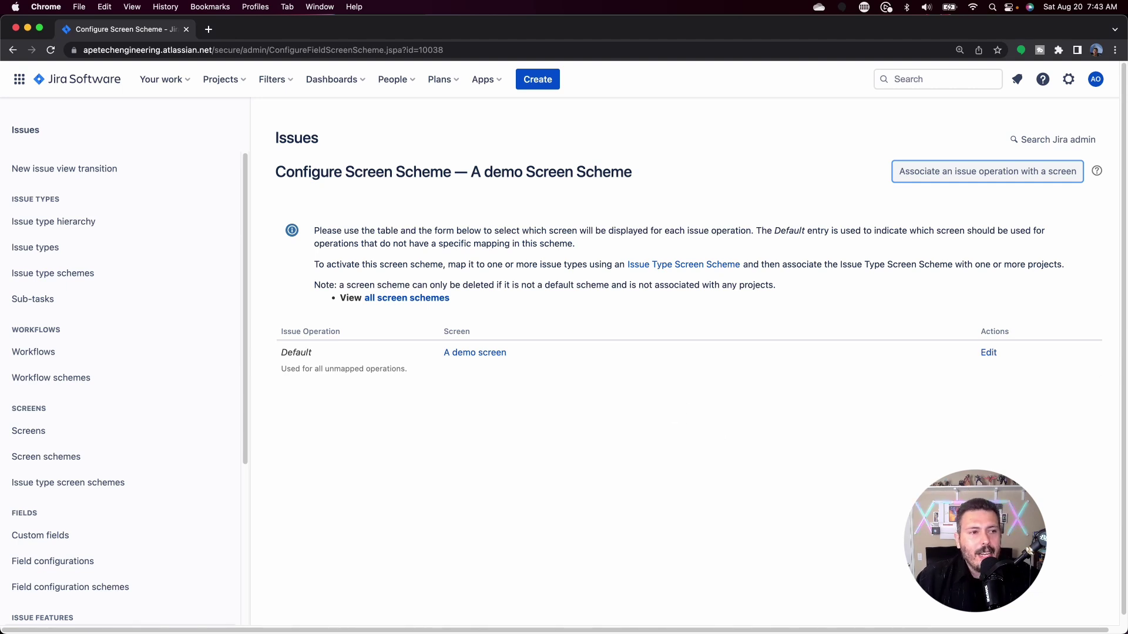
pyautogui.click(13, 51)
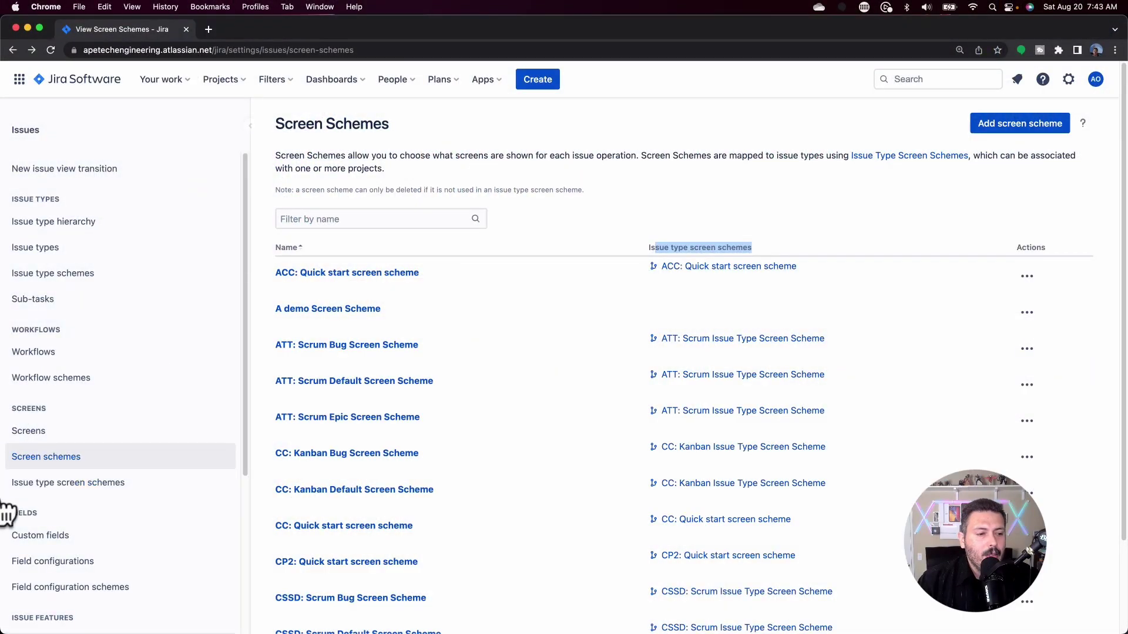
# Create an issue type screen scheme named "A demo Issue Type Screen Scheme" with "A demo Screen Scheme" as its default screen scheme.
pyautogui.click(56, 488)
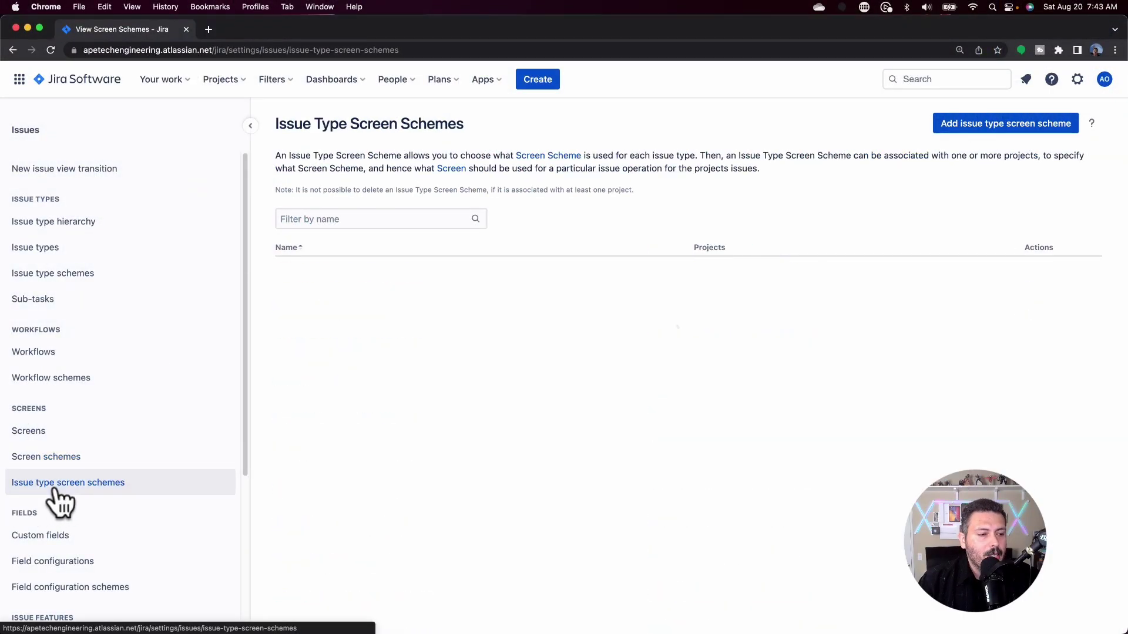
pyautogui.click(997, 124)
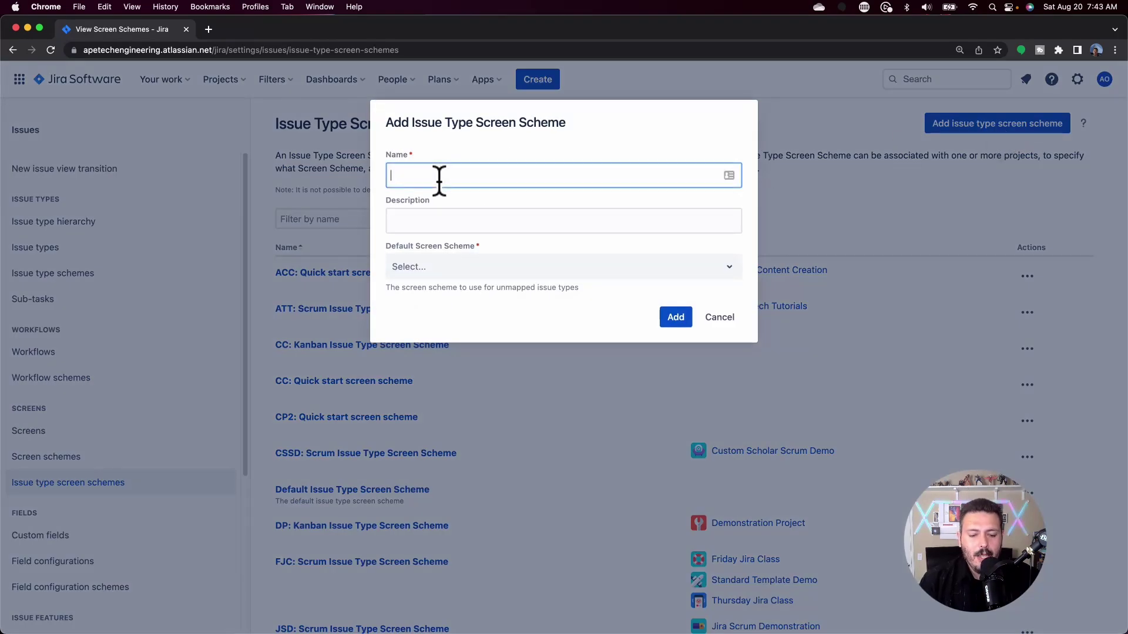
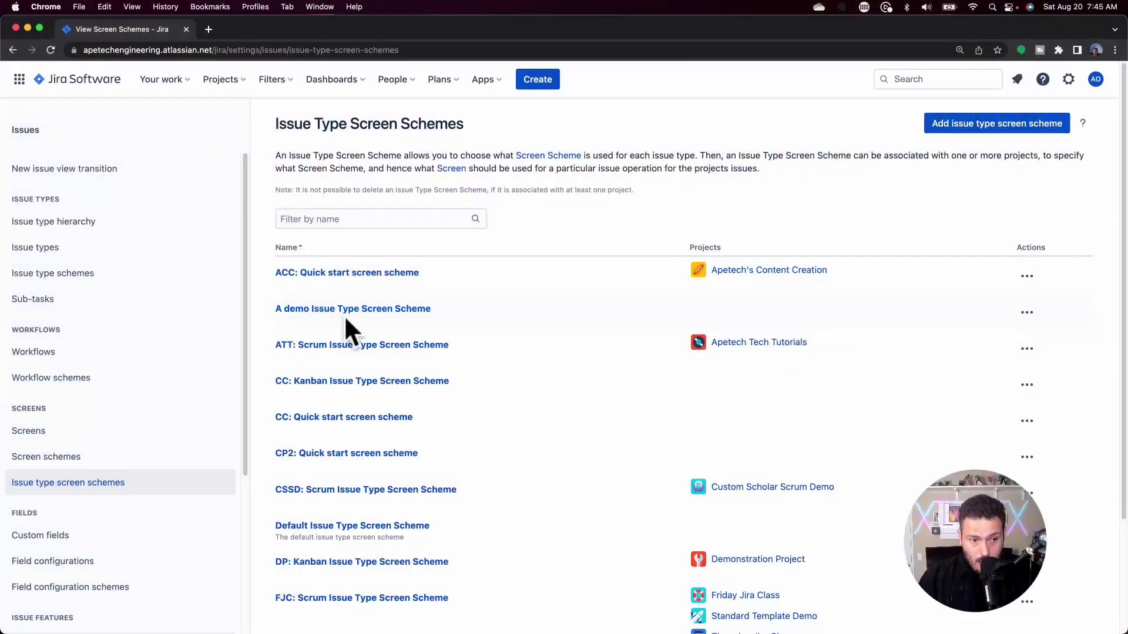
# Examine which issue types and screen schemes can be associated in "A demo Issue Type Screen Scheme", then return to the schemes list without adding one.
pyautogui.click(347, 311)
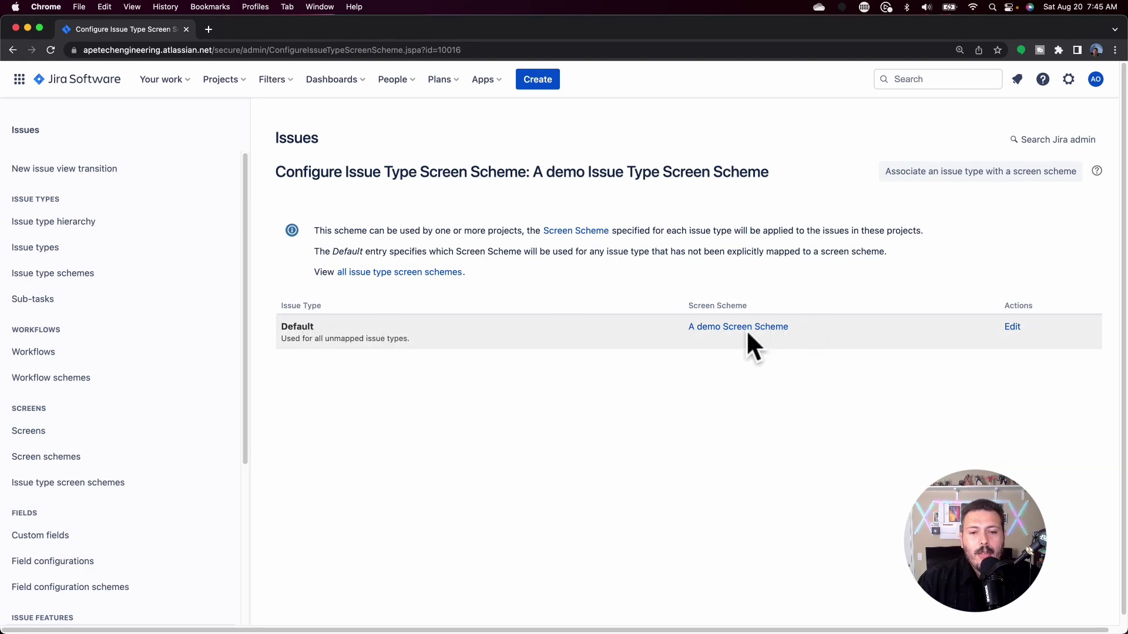
pyautogui.click(968, 171)
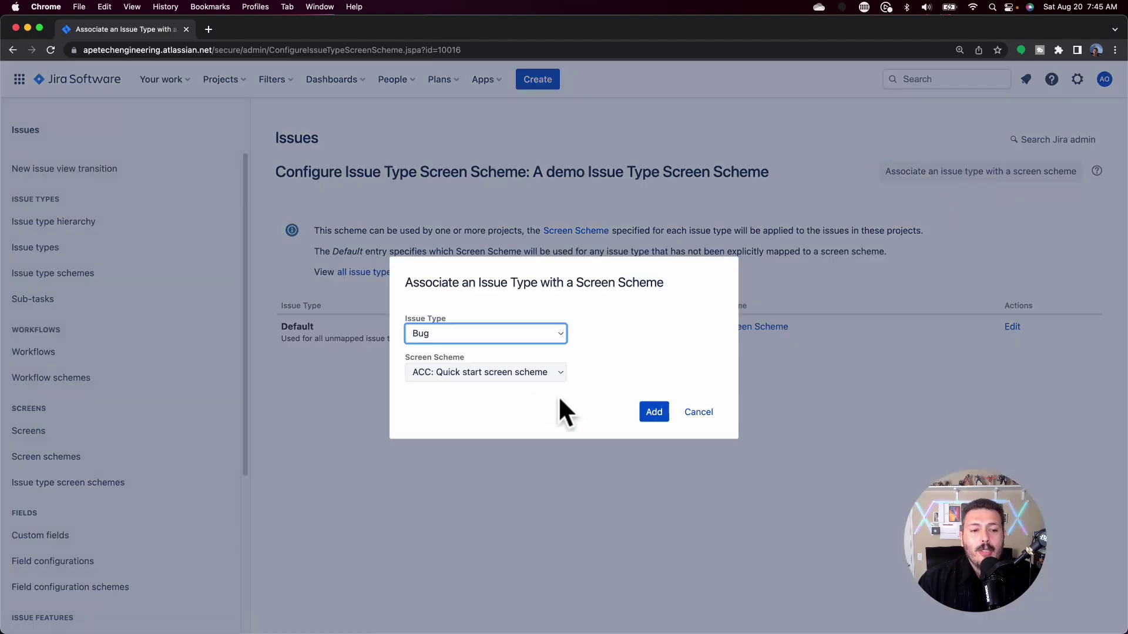
pyautogui.click(538, 336)
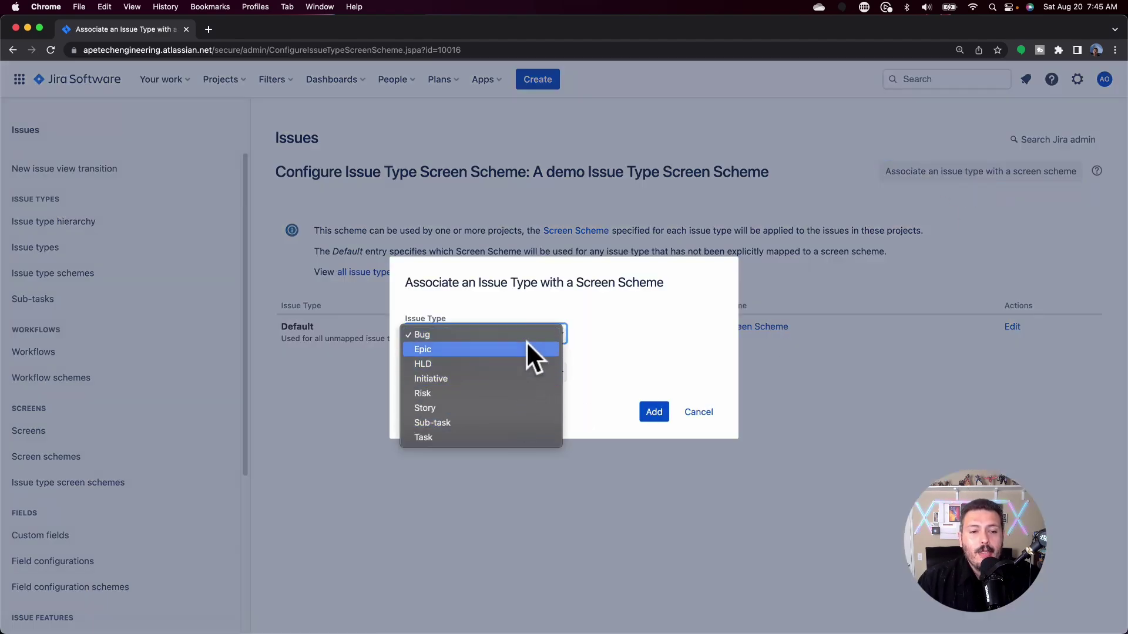
pyautogui.click(535, 334)
pyautogui.click(534, 372)
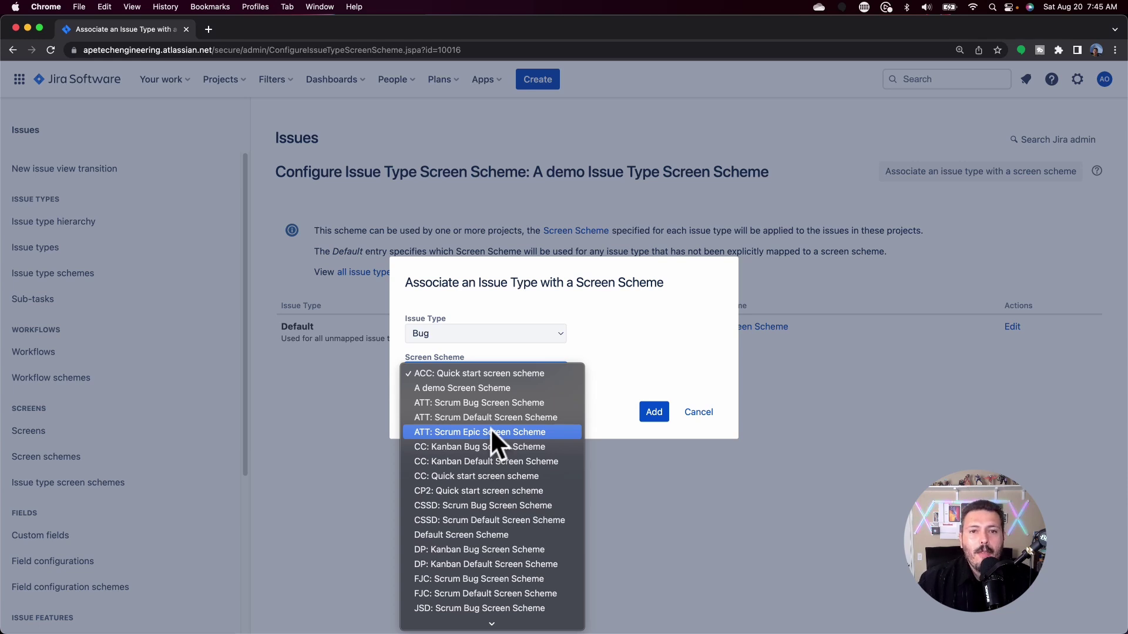
pyautogui.click(516, 388)
pyautogui.click(700, 412)
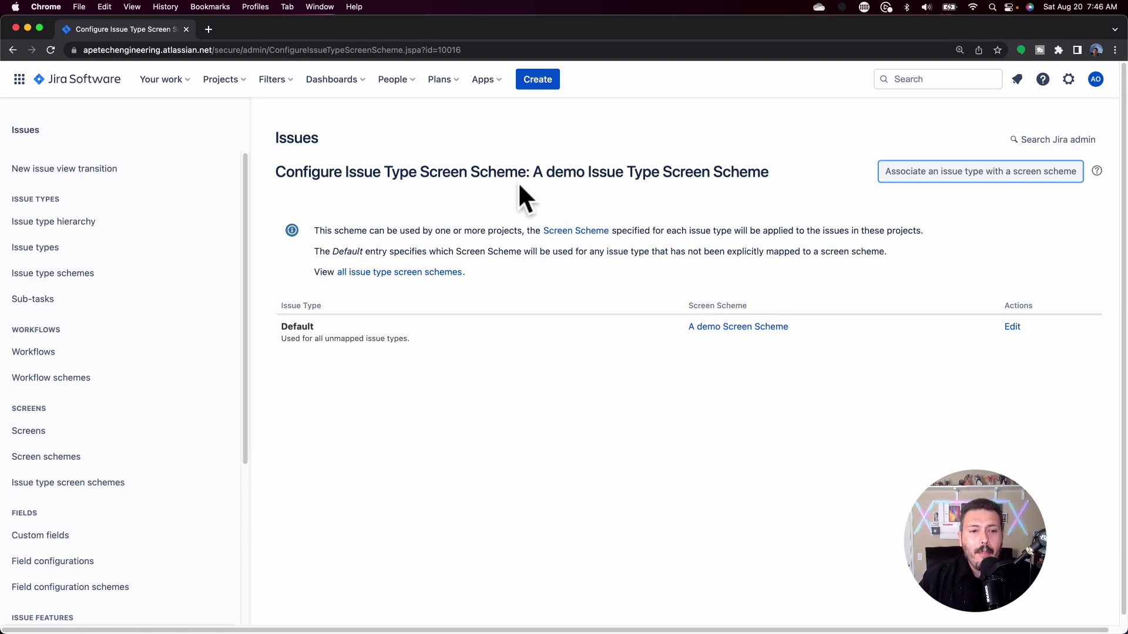
pyautogui.click(95, 473)
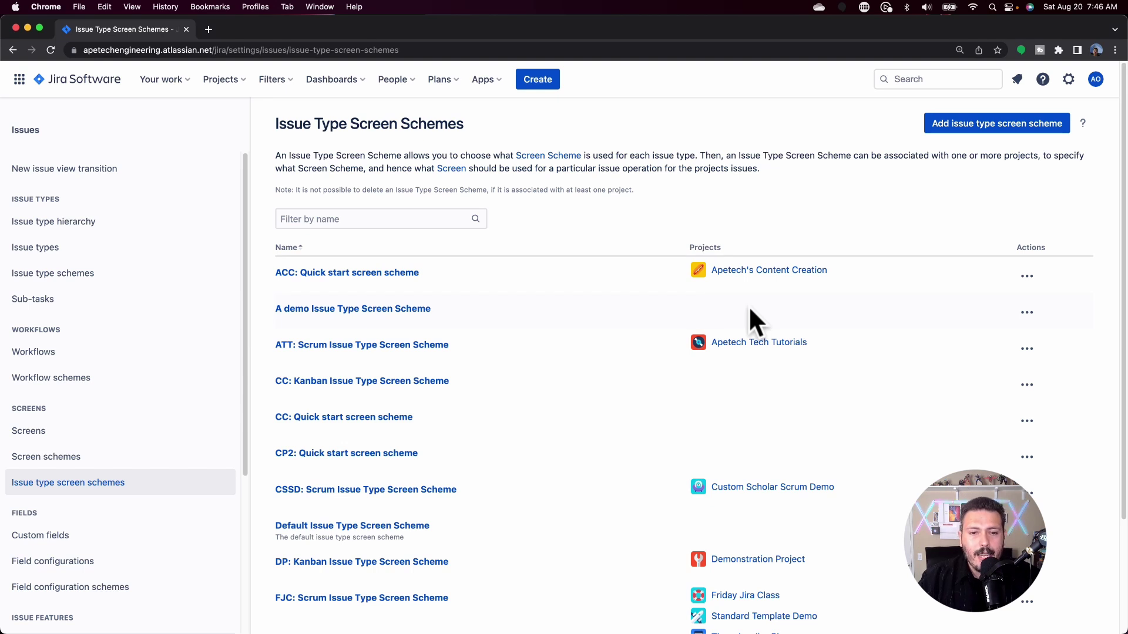
# Open the issue screens settings of the Standard Template Demo project.
pyautogui.click(235, 82)
pyautogui.click(264, 305)
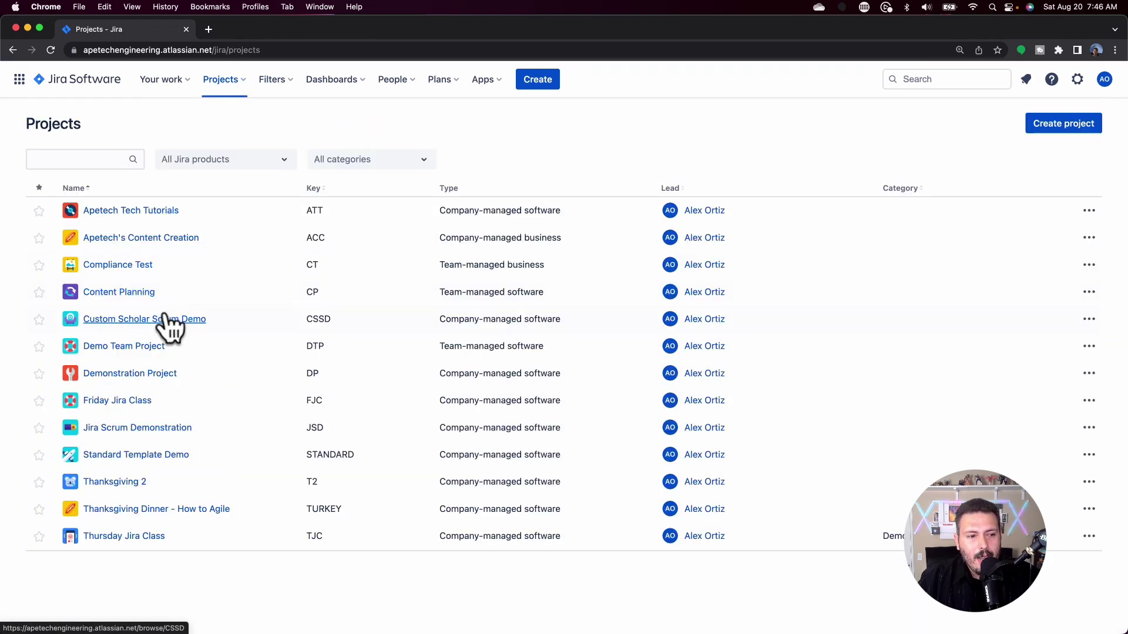
pyautogui.click(147, 455)
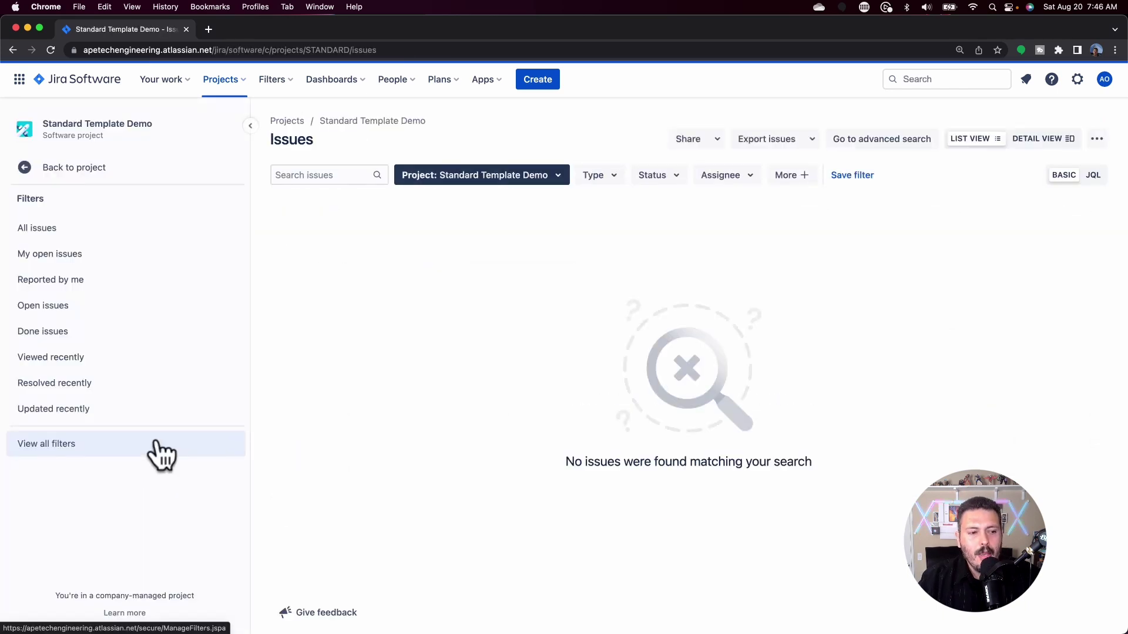
pyautogui.click(91, 169)
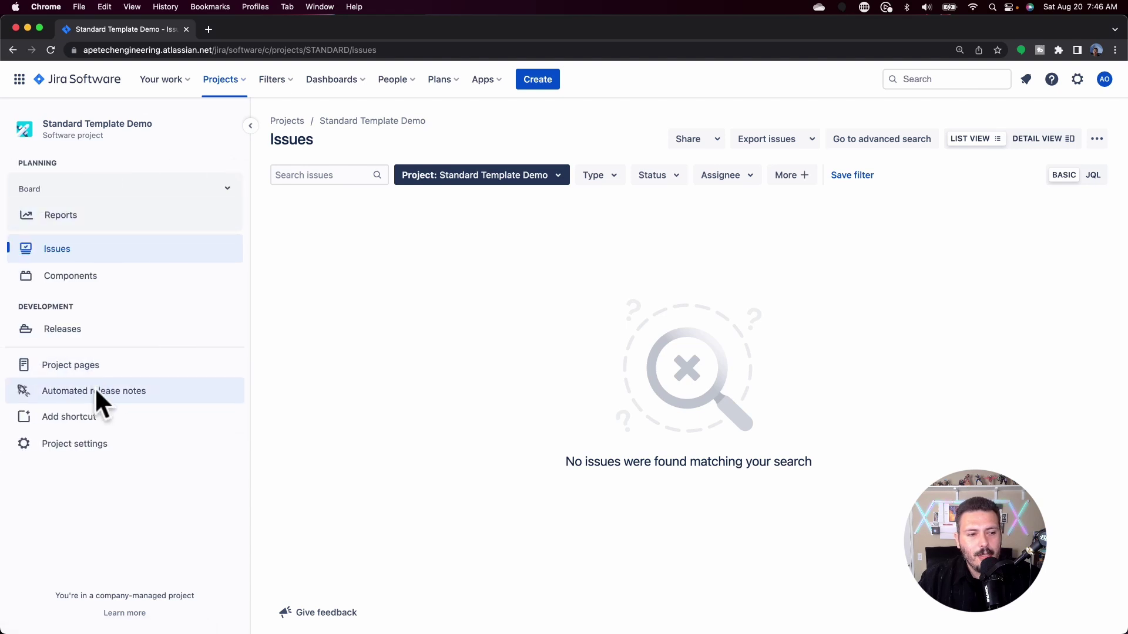
pyautogui.click(94, 447)
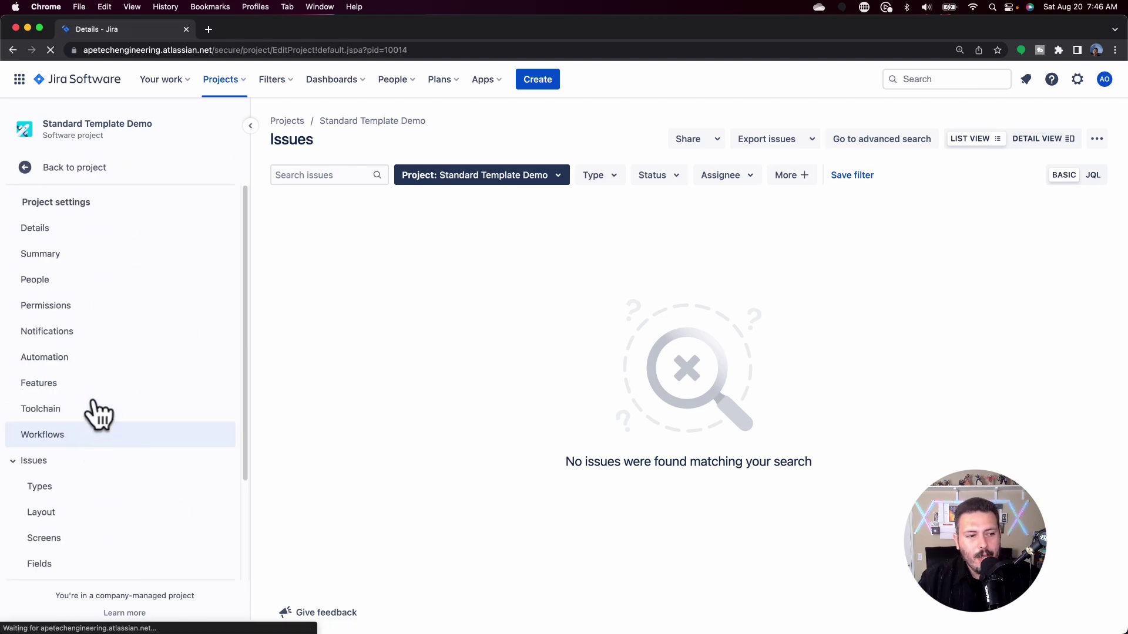
pyautogui.click(14, 464)
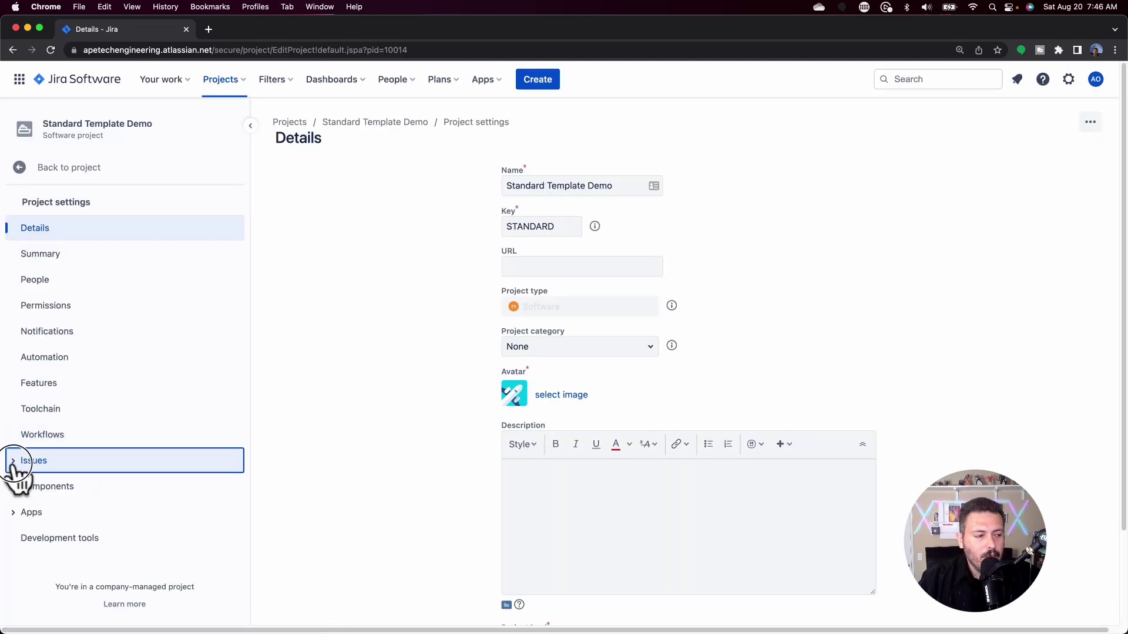
pyautogui.scroll(-3, 74, 505)
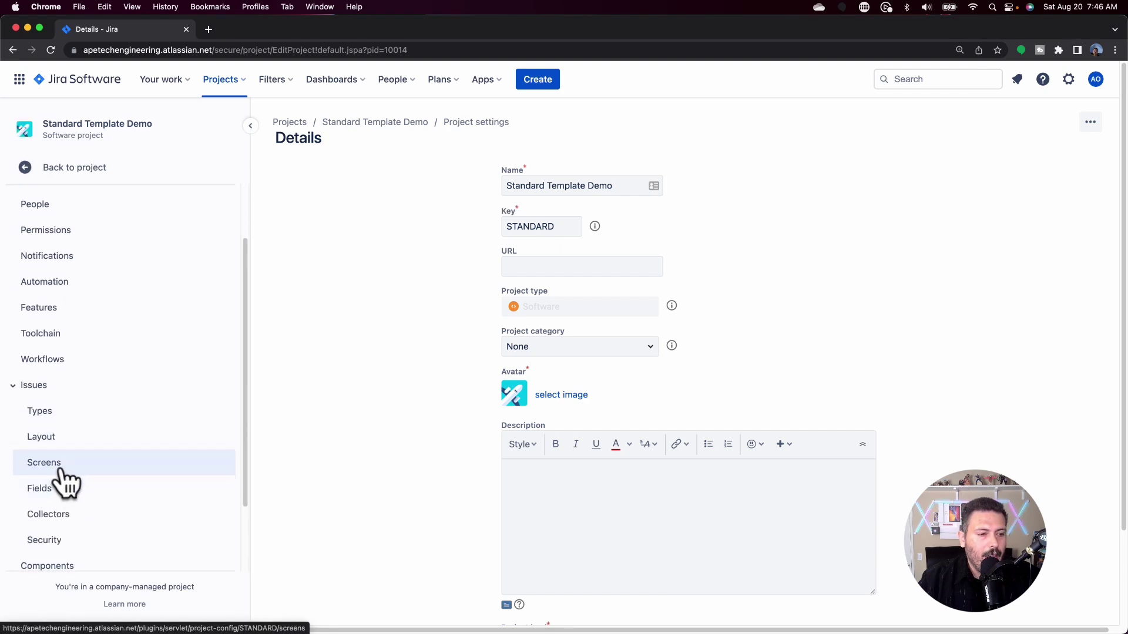
pyautogui.click(61, 469)
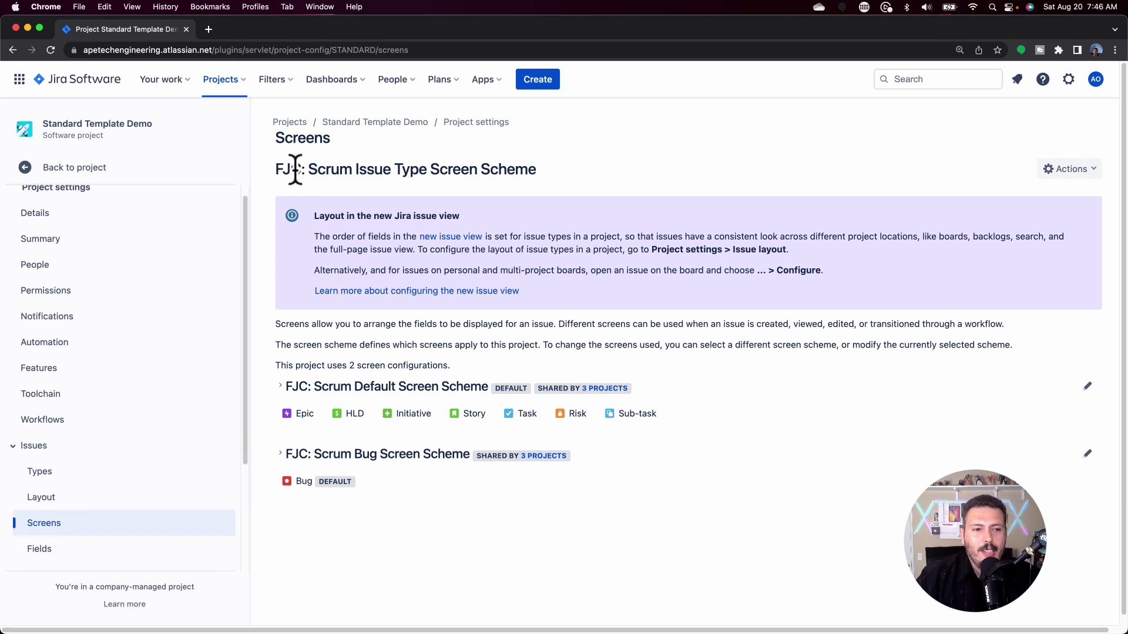
# Associate the Standard Template Demo project with "A demo Issue Type Screen Scheme" in place of its current scheme.
pyautogui.moveTo(307, 171); pyautogui.dragTo(503, 171)
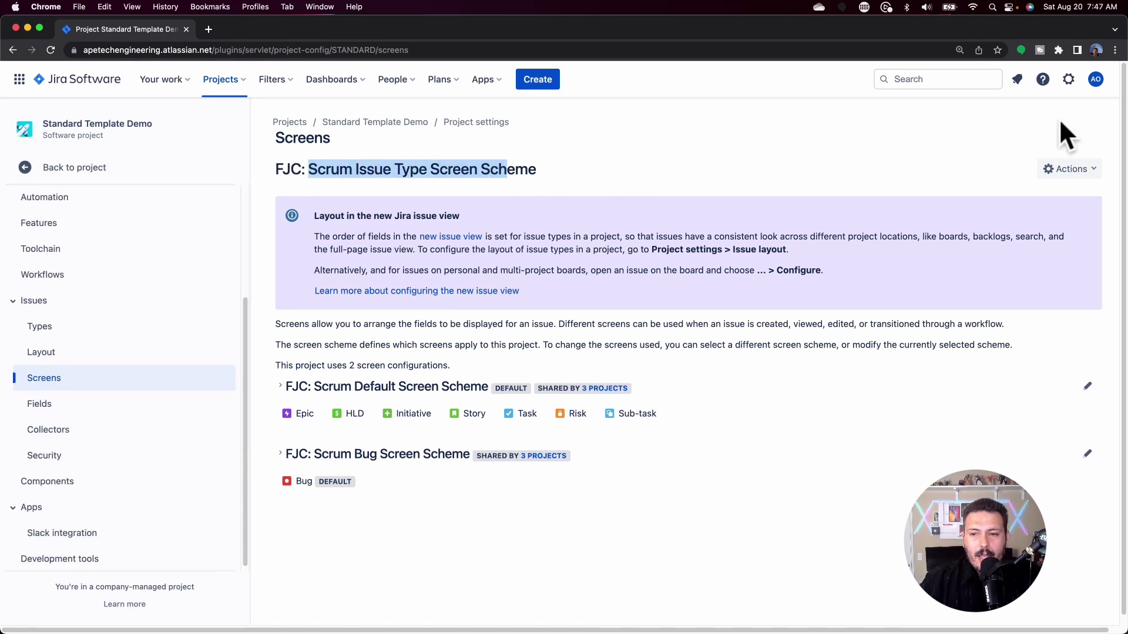
pyautogui.click(1091, 175)
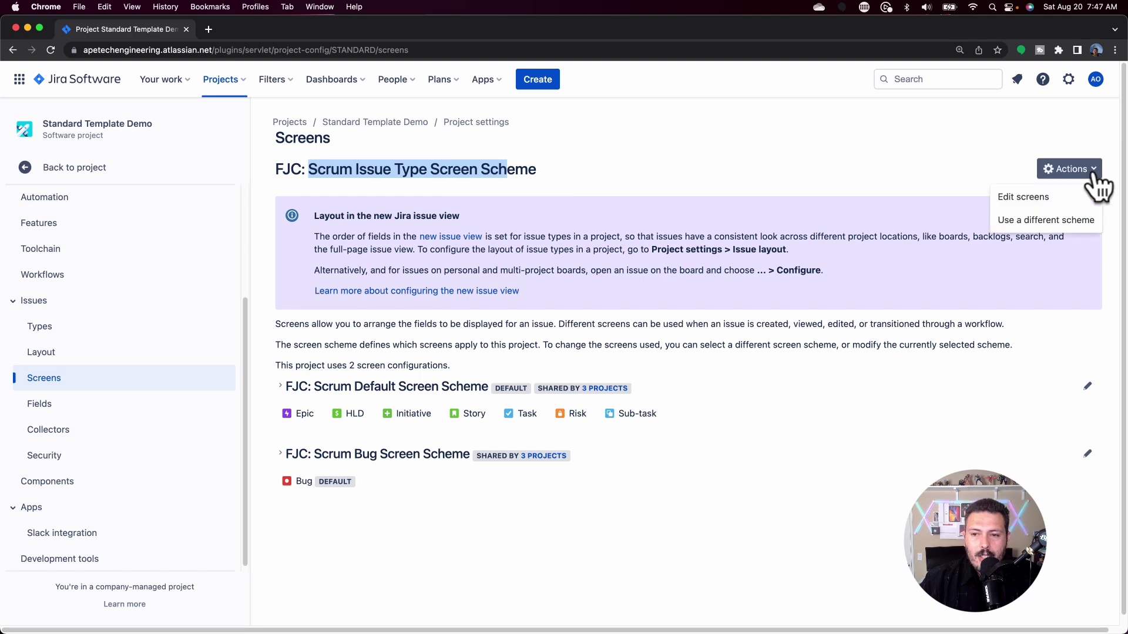
pyautogui.click(1045, 223)
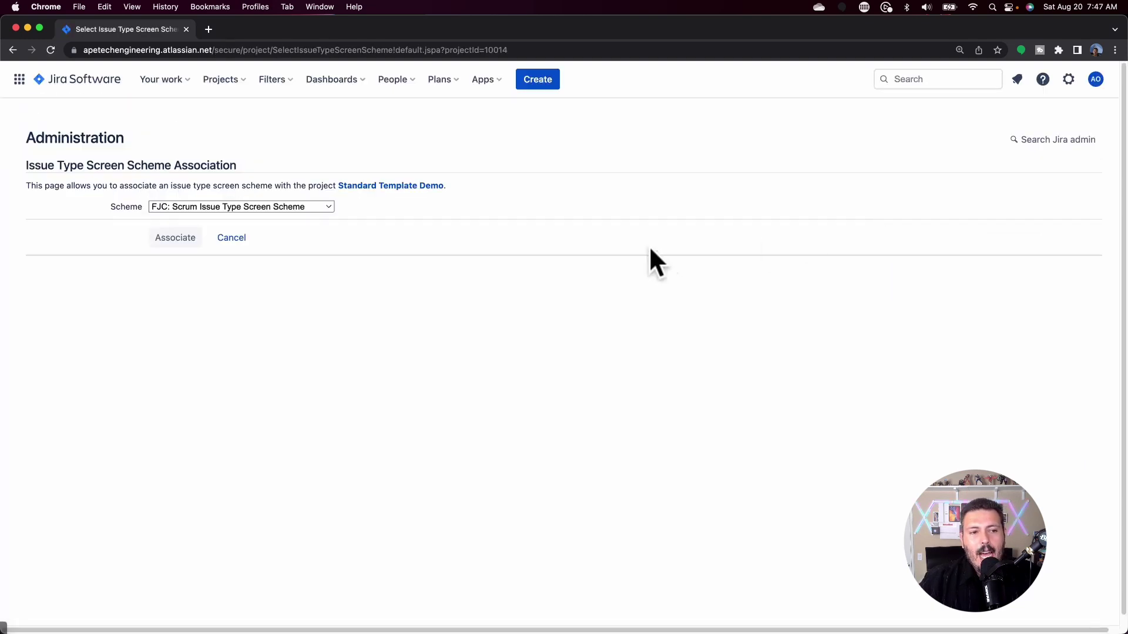
pyautogui.click(273, 207)
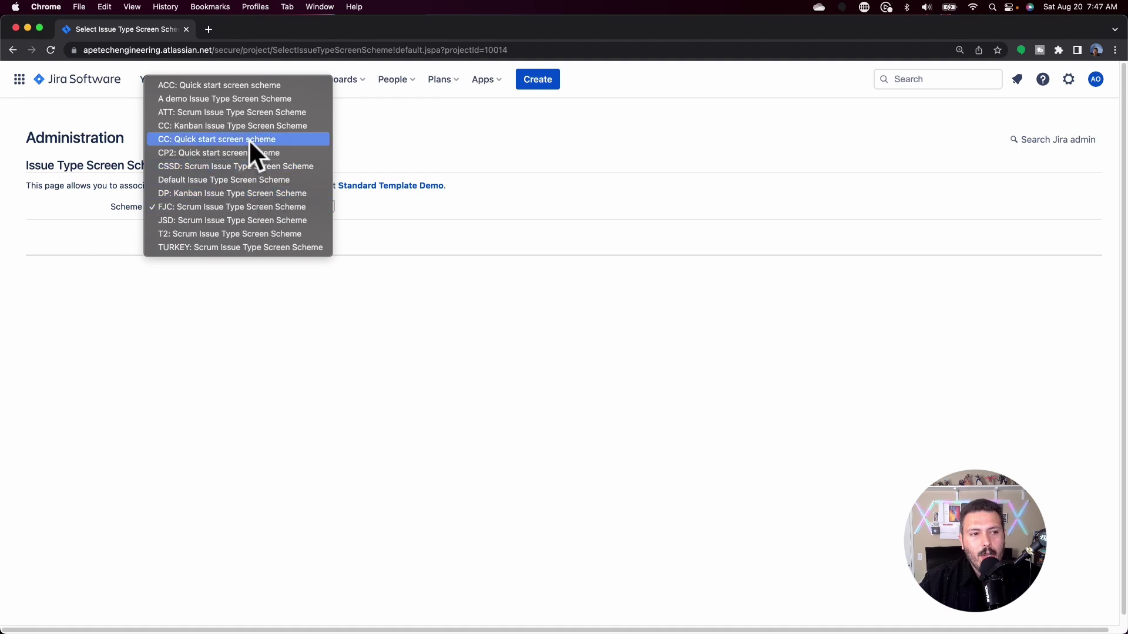
pyautogui.click(242, 99)
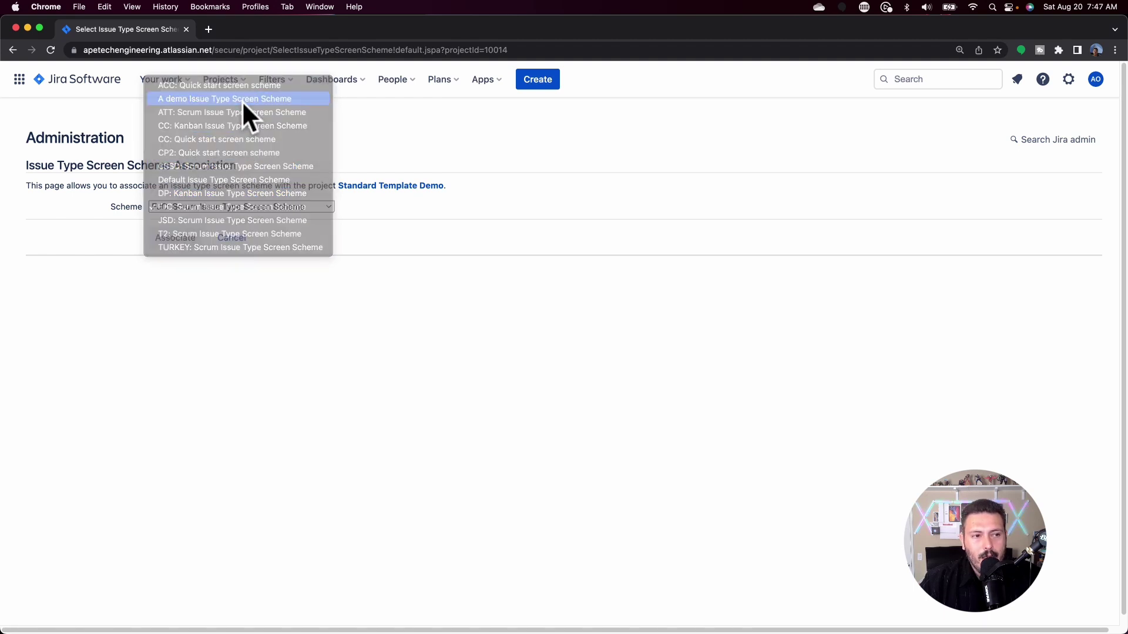
pyautogui.click(179, 239)
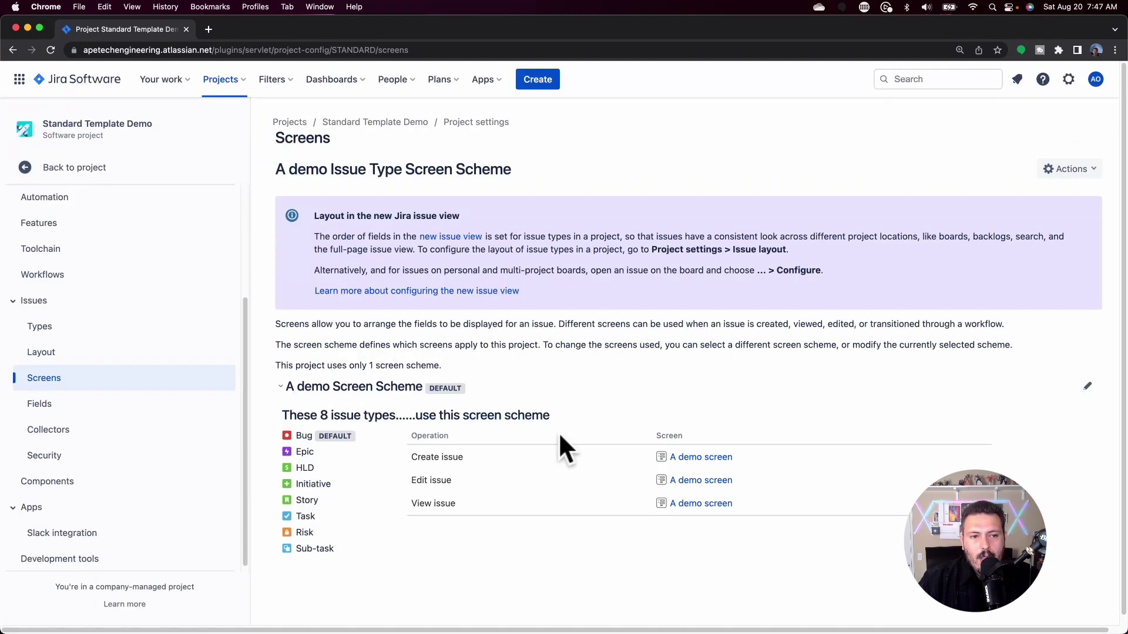
# Examine the fields offered when creating a Story and an Epic in the Standard Template Demo project.
pyautogui.click(519, 77)
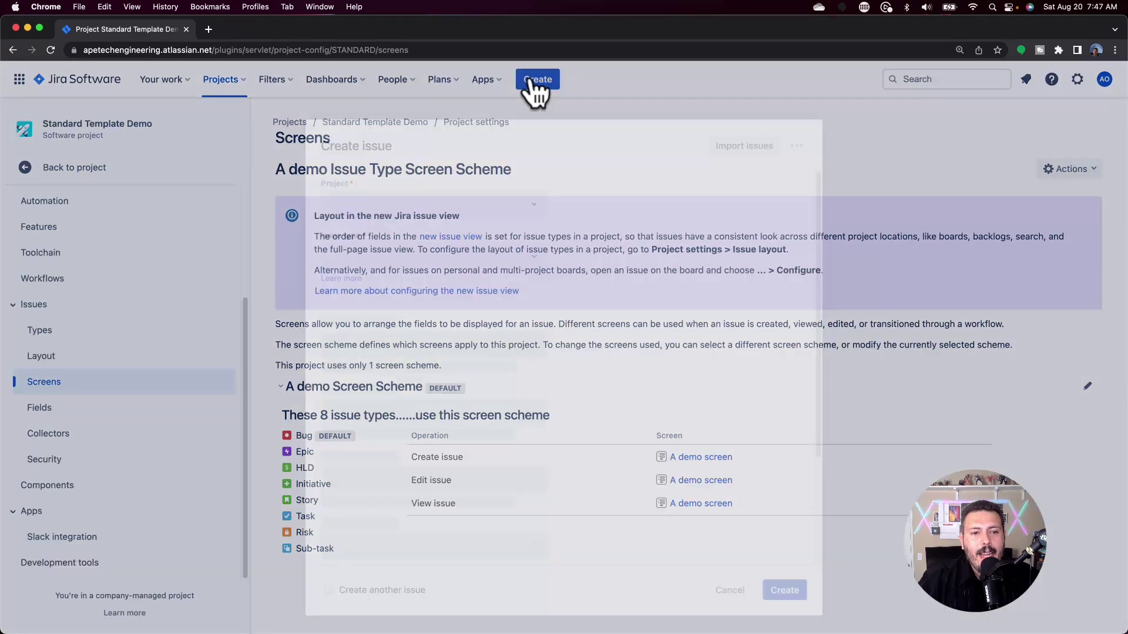
pyautogui.scroll(-5, 494, 306)
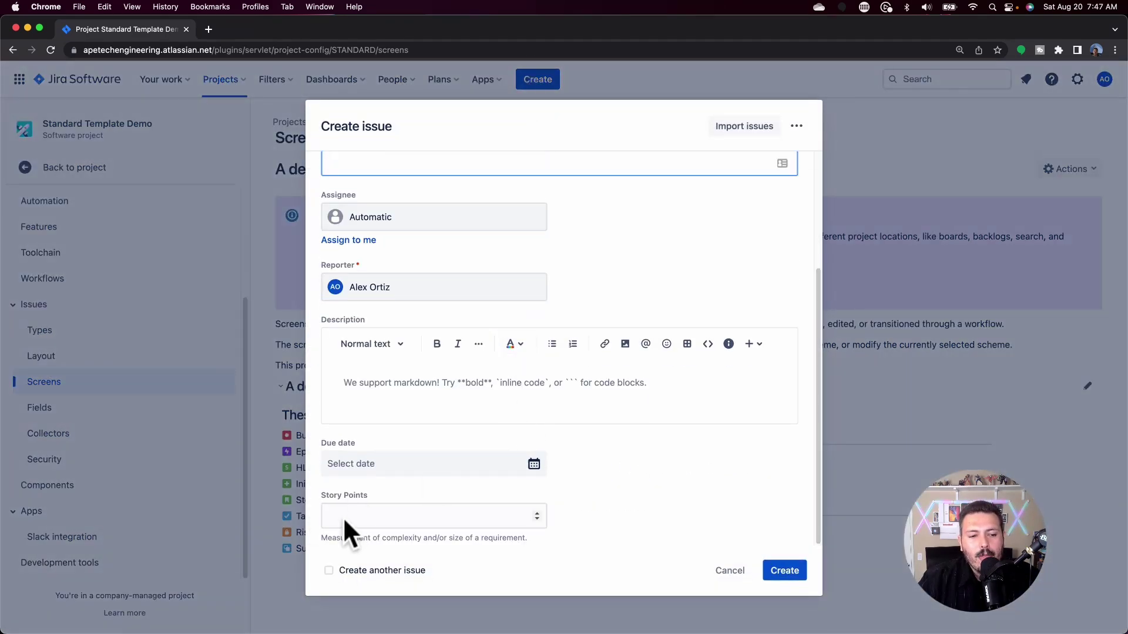
pyautogui.scroll(3, 386, 273)
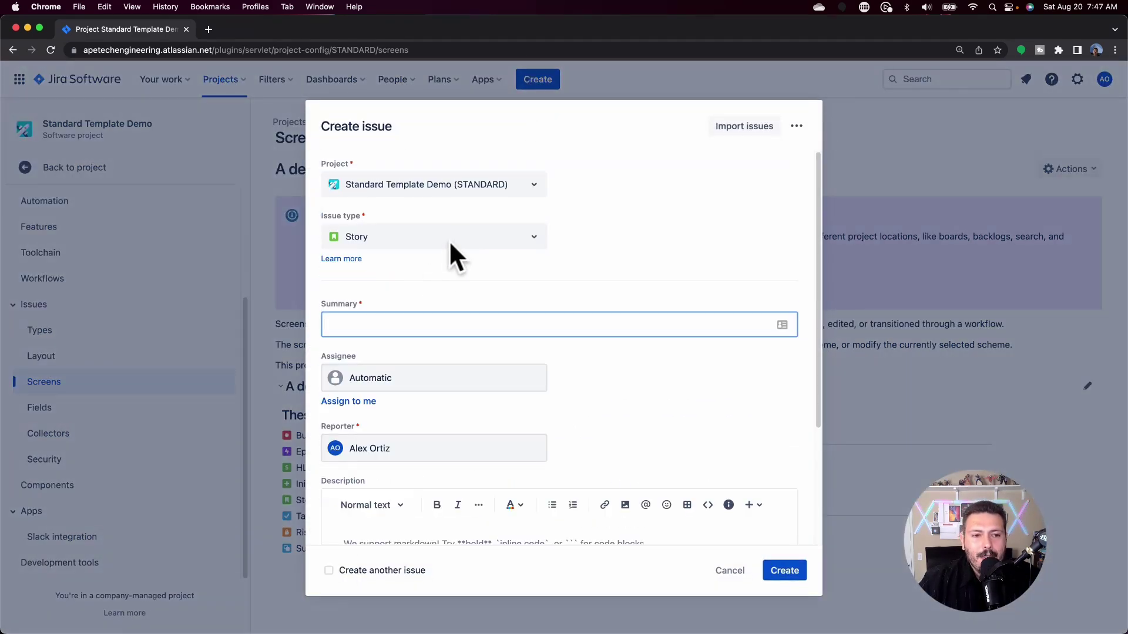
pyautogui.click(455, 238)
pyautogui.click(444, 354)
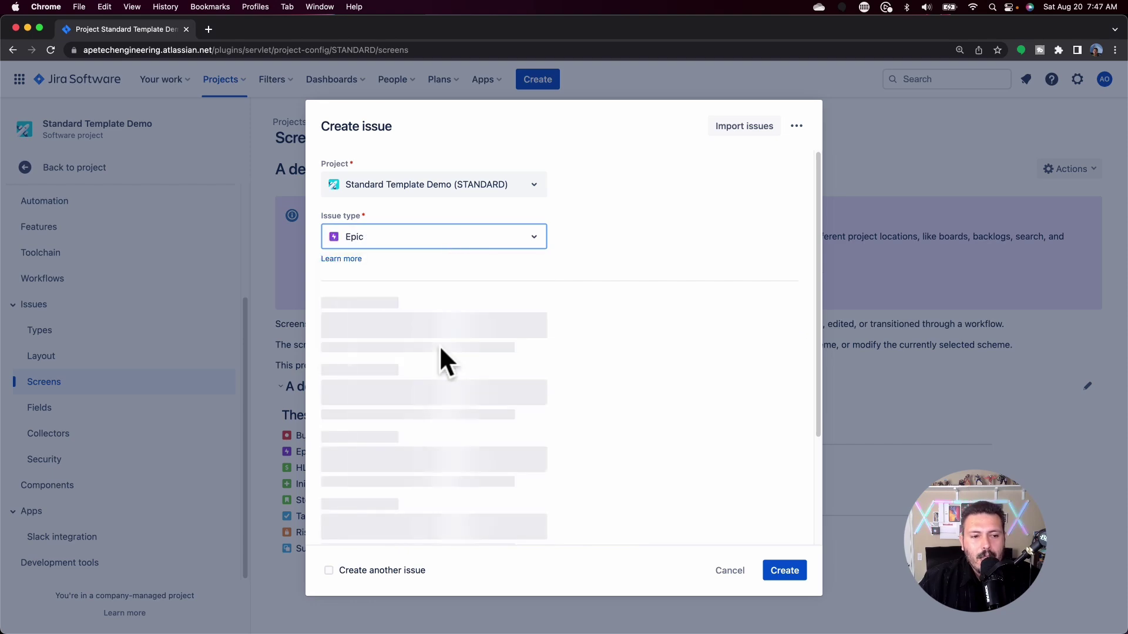
pyautogui.scroll(-3, 469, 447)
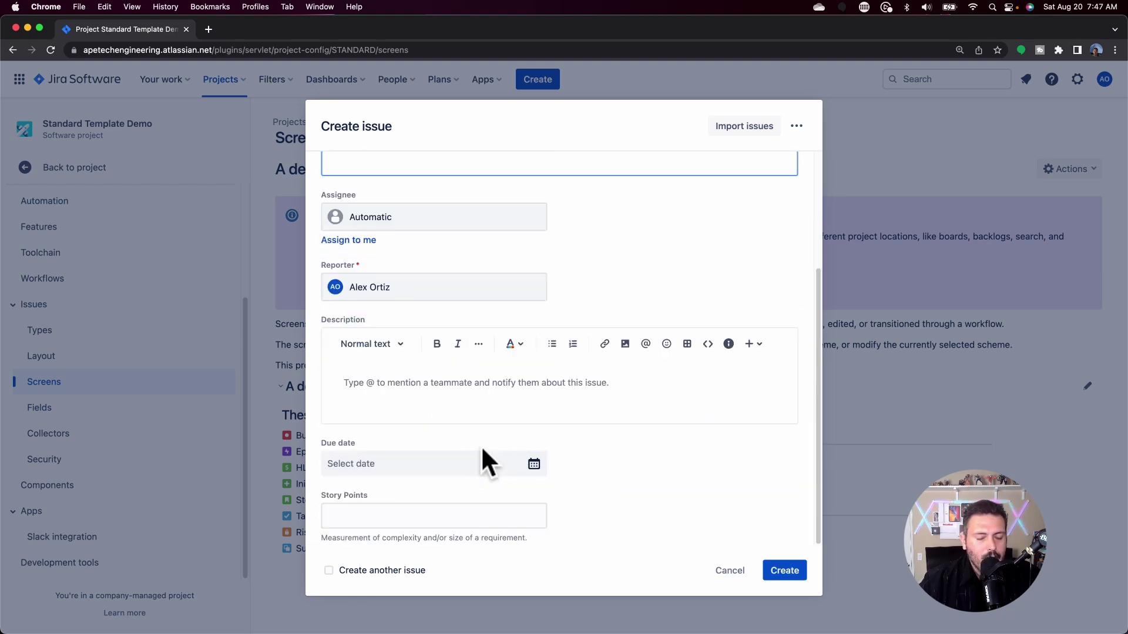